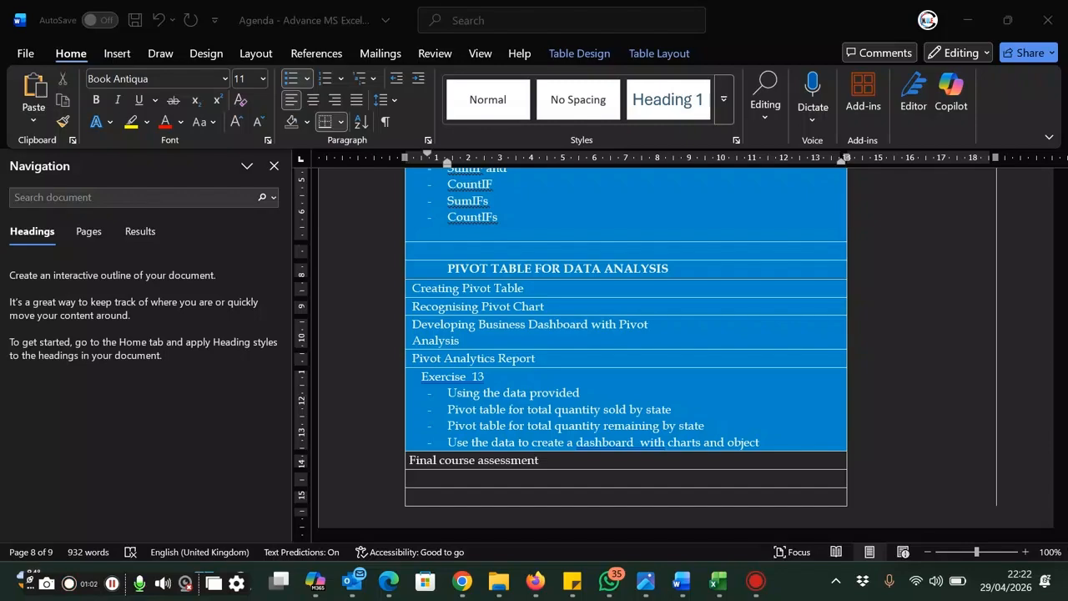
# Switch to the Exercise 13 pivot table workbook in Excel and bring up the employee data on Sheet2
pyautogui.click(717, 582)
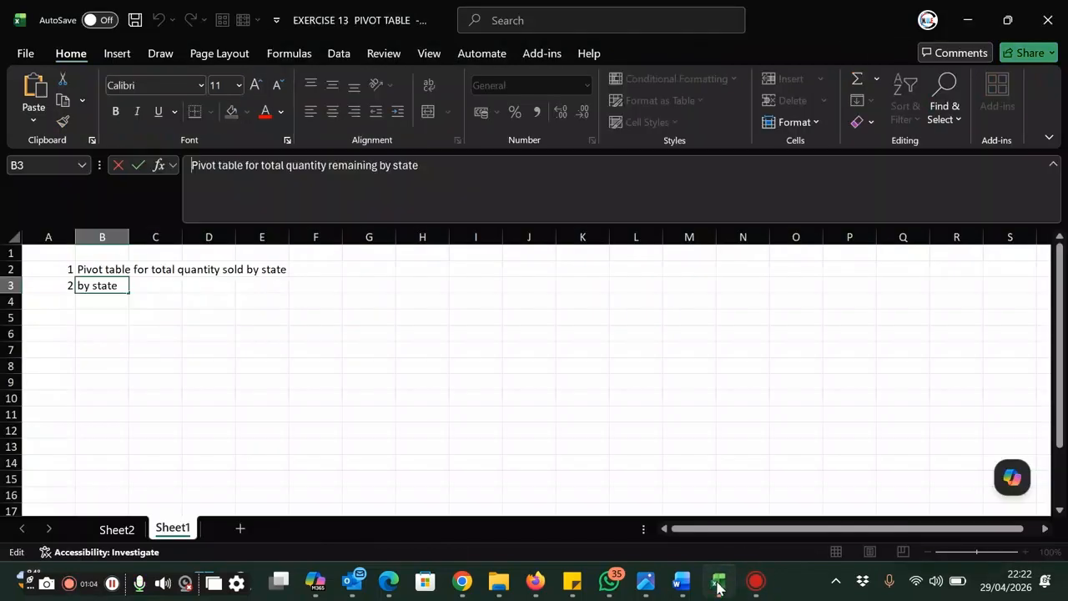
pyautogui.click(117, 528)
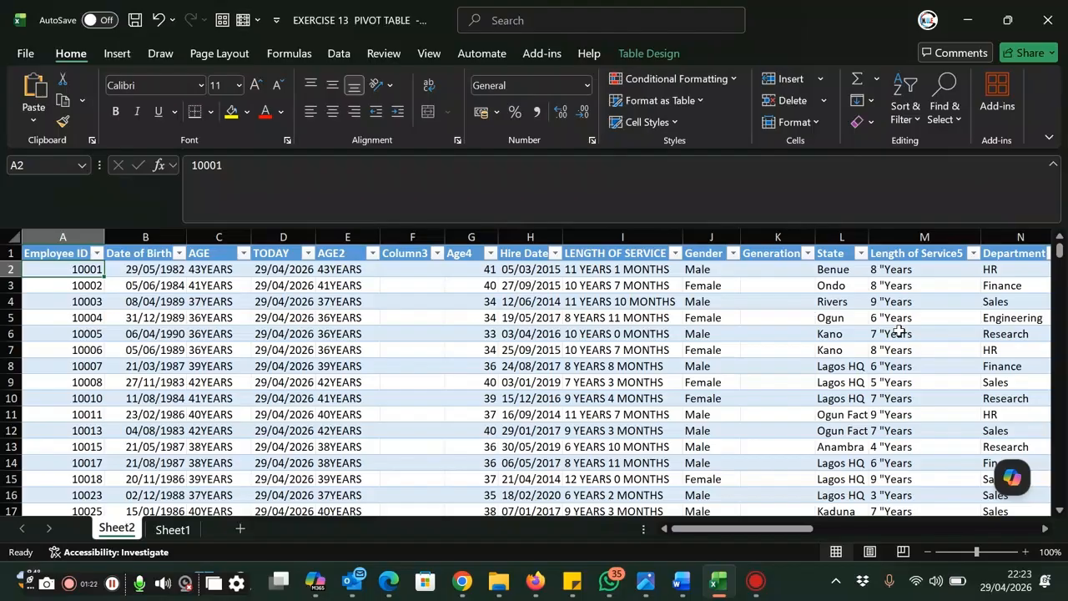
pyautogui.click(432, 349)
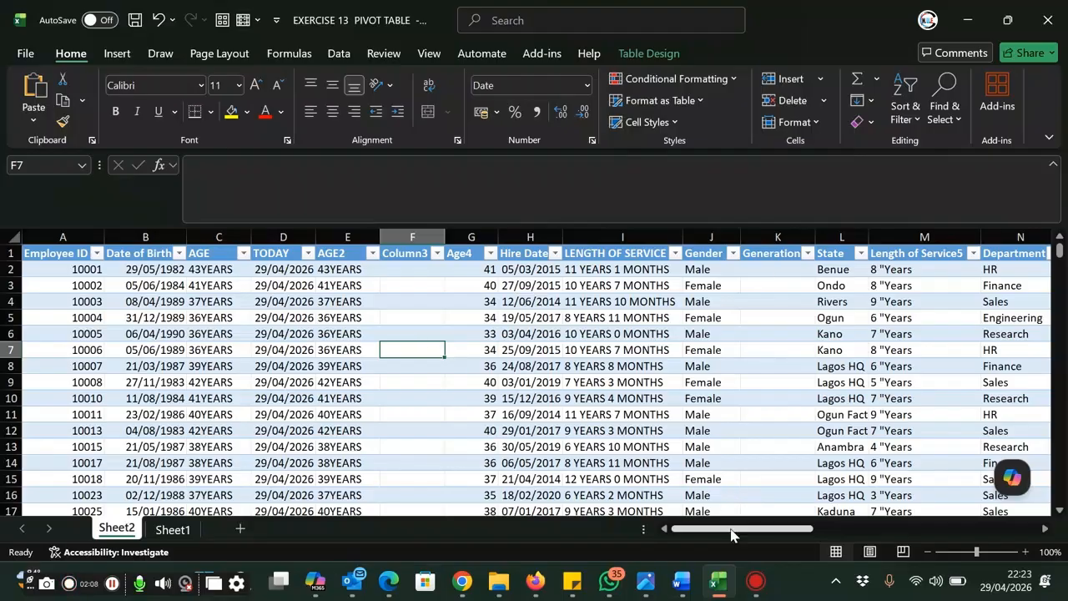
pyautogui.moveTo(731, 535); pyautogui.dragTo(754, 539)
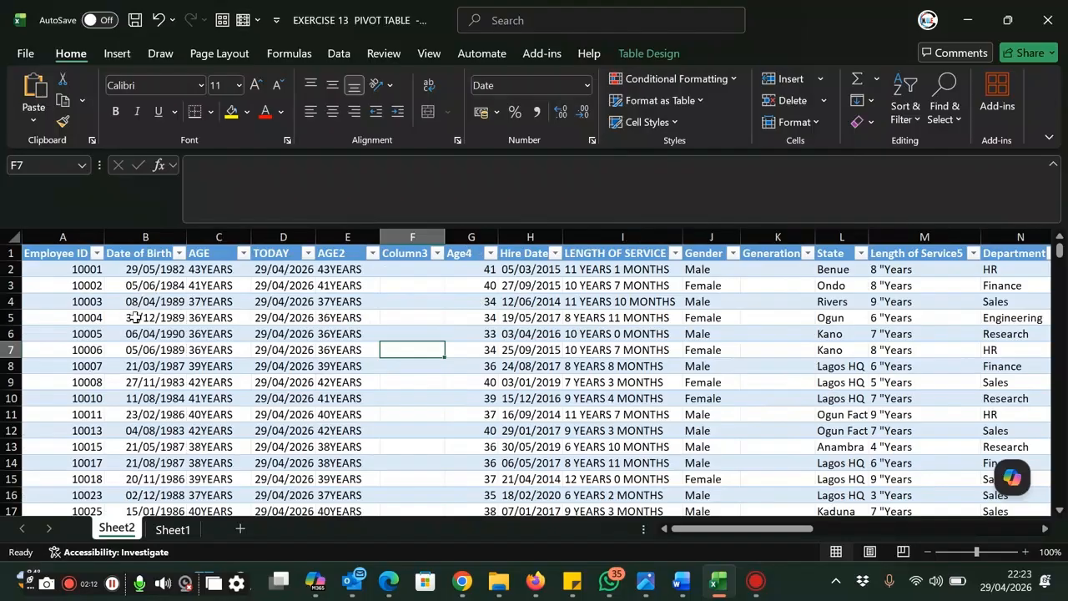
# Create a PivotTable from Table1 on a new worksheet
pyautogui.click(63, 271)
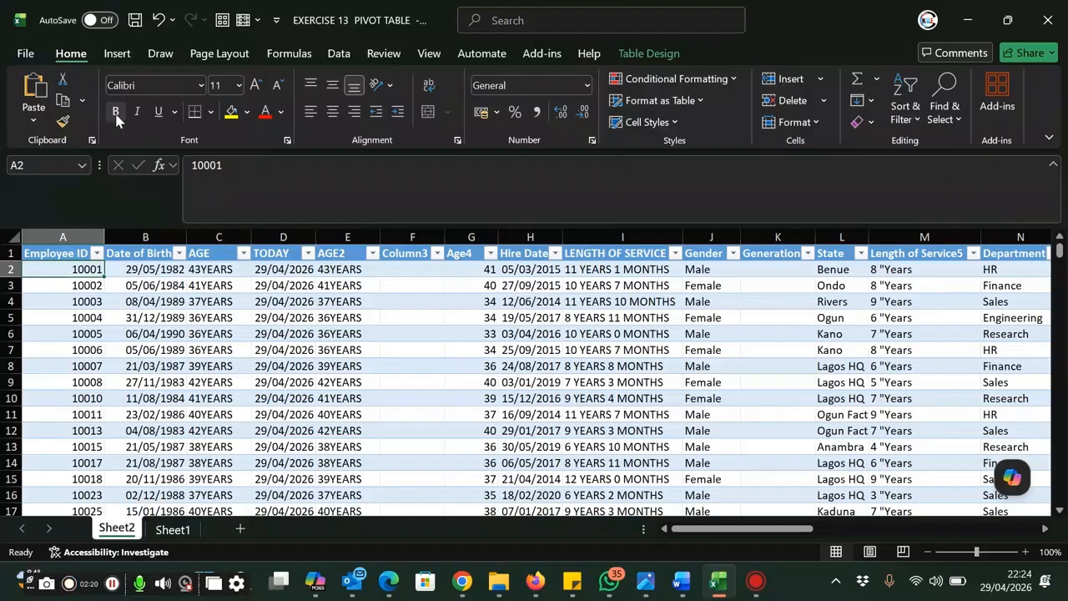
pyautogui.click(115, 56)
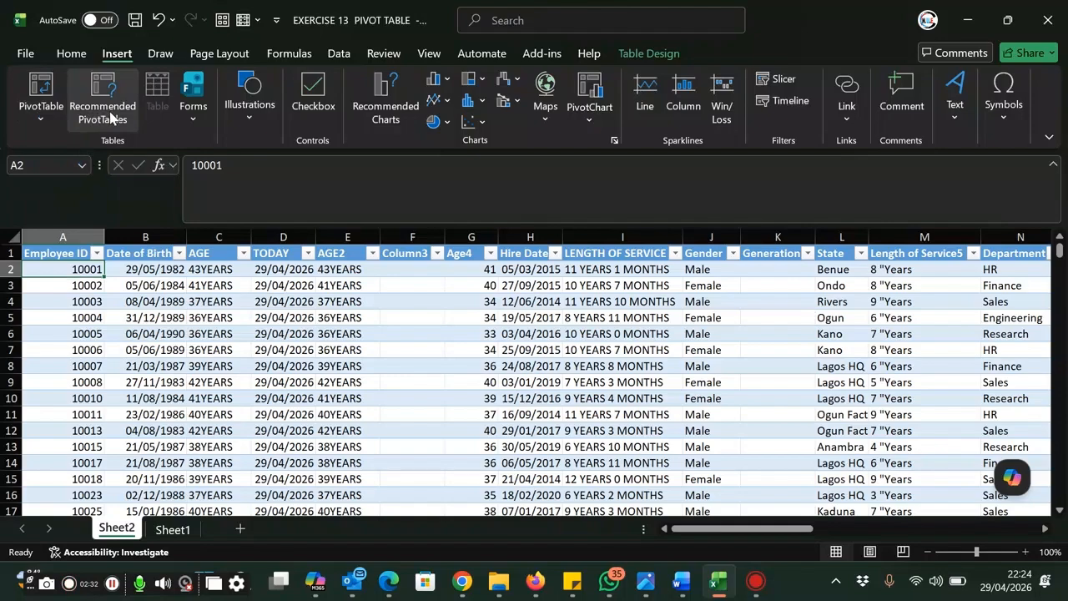
pyautogui.click(40, 124)
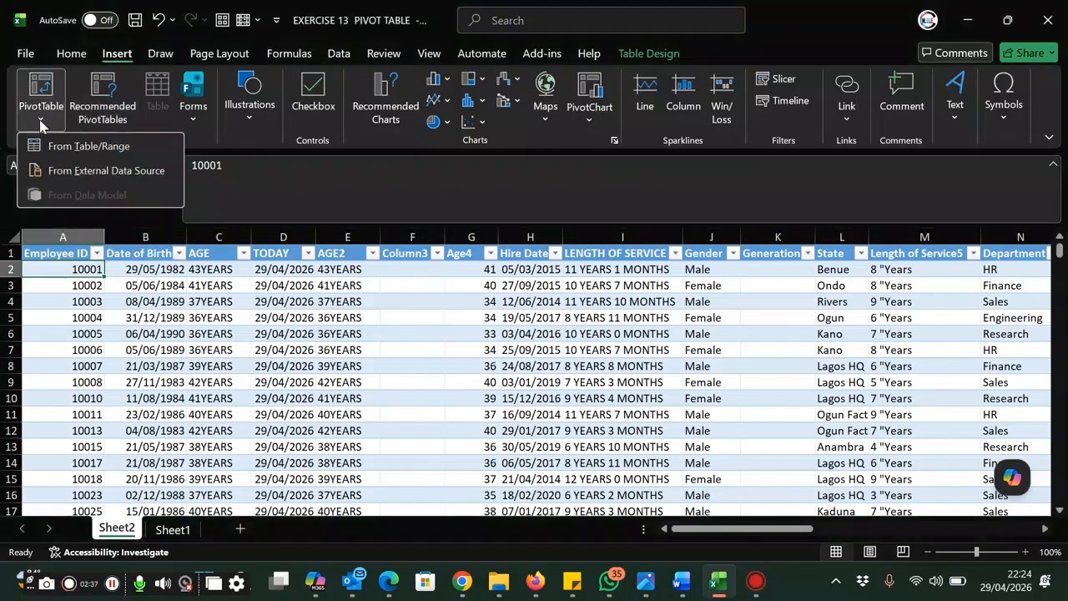
pyautogui.click(98, 150)
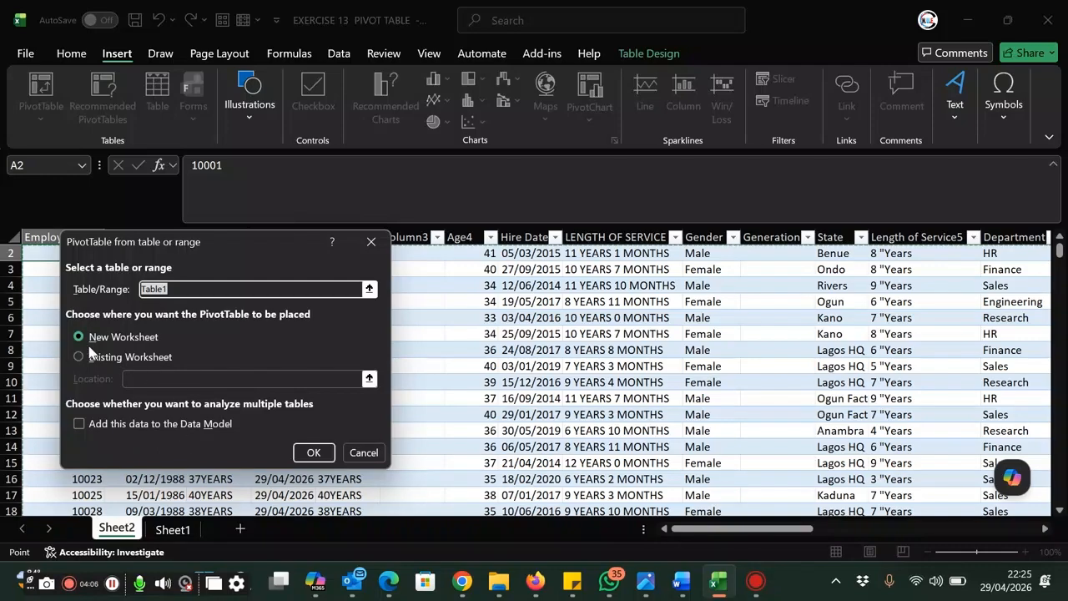
pyautogui.click(308, 451)
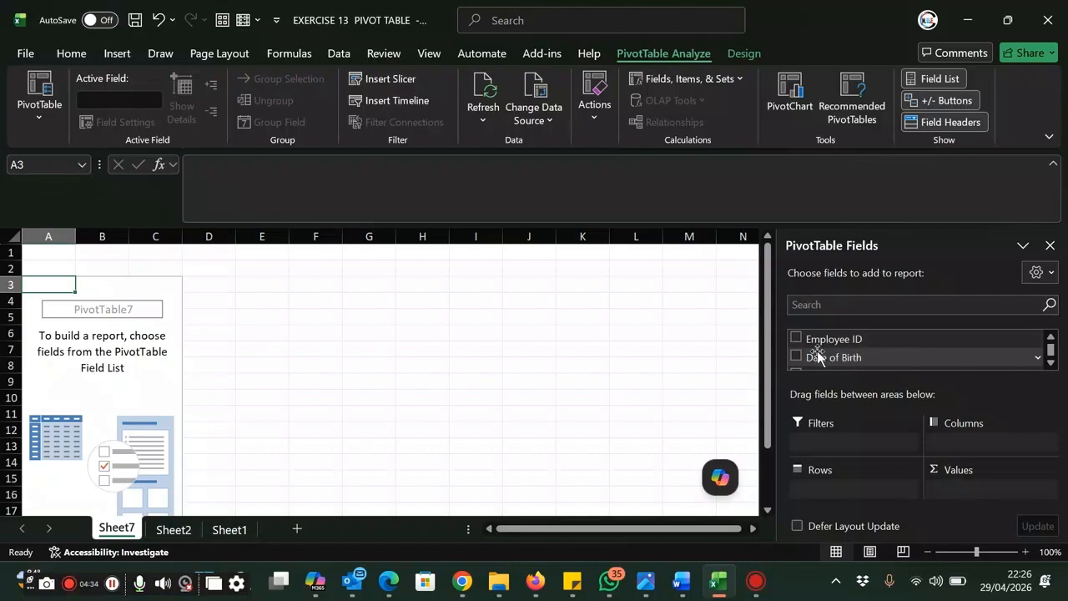
# Look through the available PivotTable fields, from Employee ID down to the quantity and variance fields
pyautogui.click(1051, 365)
pyautogui.click(1051, 366)
pyautogui.click(1051, 366)
pyautogui.click(1051, 365)
pyautogui.click(1051, 366)
pyautogui.click(1051, 366)
pyautogui.click(1051, 365)
pyautogui.click(1050, 365)
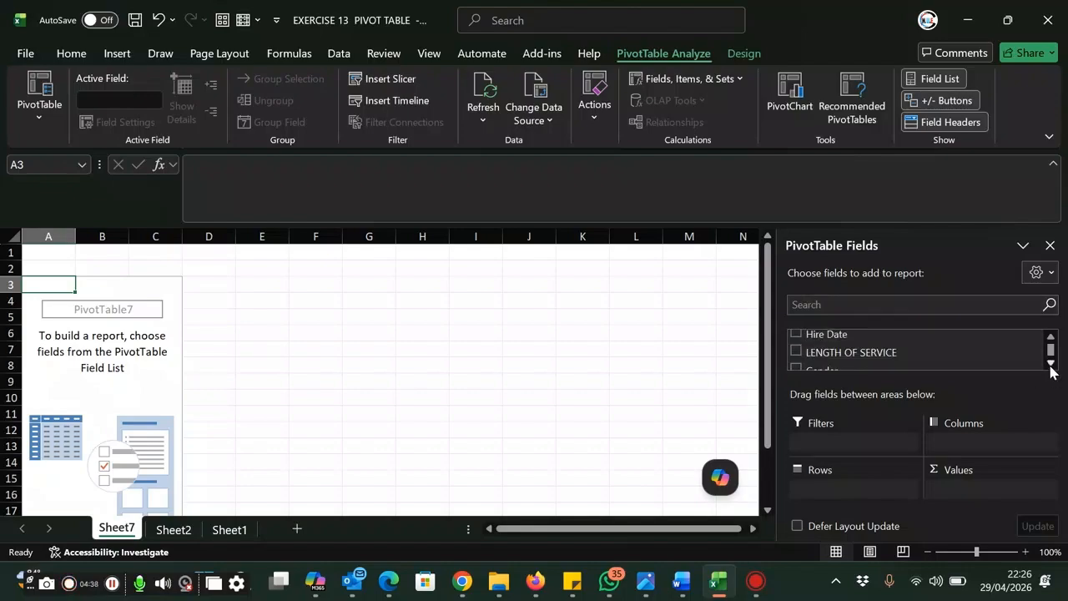
pyautogui.click(1051, 366)
pyautogui.click(1051, 366)
pyautogui.click(1051, 366)
pyautogui.click(1051, 365)
pyautogui.click(1051, 365)
pyautogui.click(1051, 366)
pyautogui.click(1051, 366)
pyautogui.click(1051, 365)
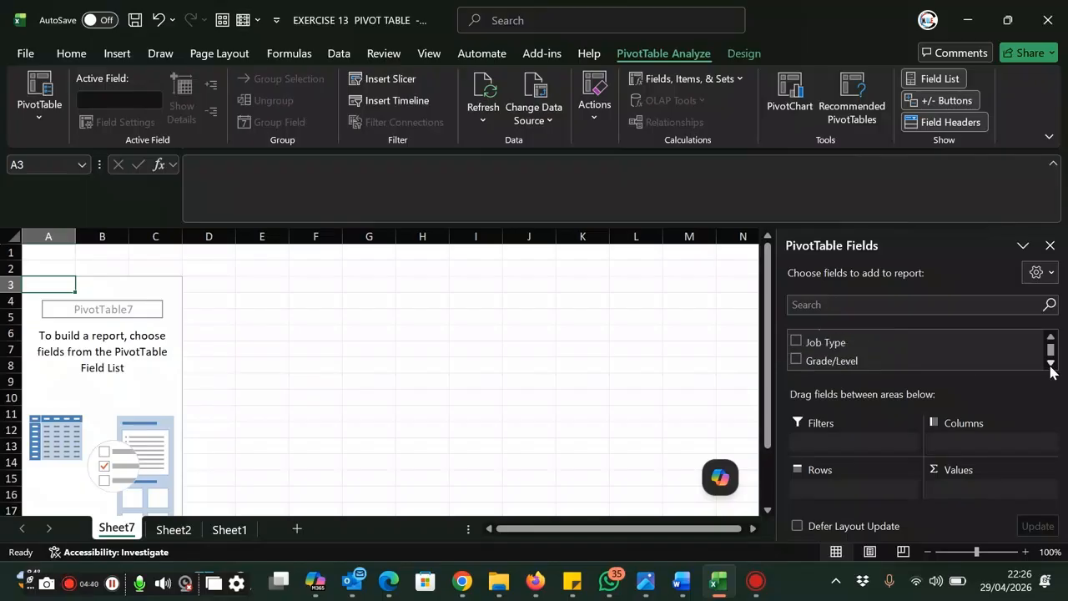
pyautogui.click(1051, 366)
pyautogui.click(1051, 365)
pyautogui.click(1051, 366)
pyautogui.click(1051, 366)
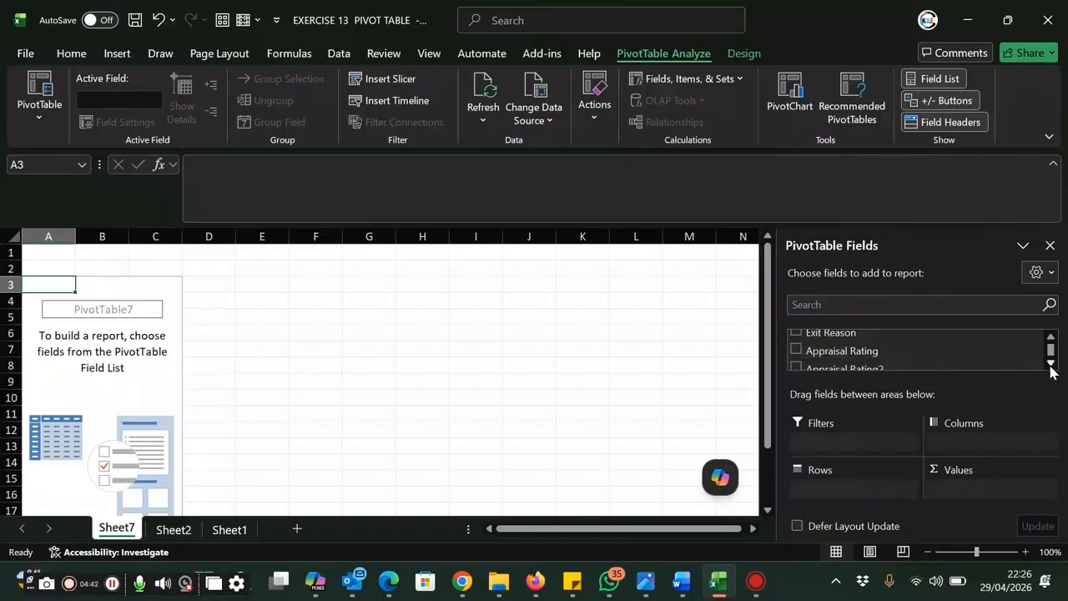
pyautogui.click(1050, 366)
pyautogui.click(1051, 366)
pyautogui.click(1051, 365)
pyautogui.click(1051, 366)
pyautogui.click(1051, 365)
pyautogui.click(1051, 337)
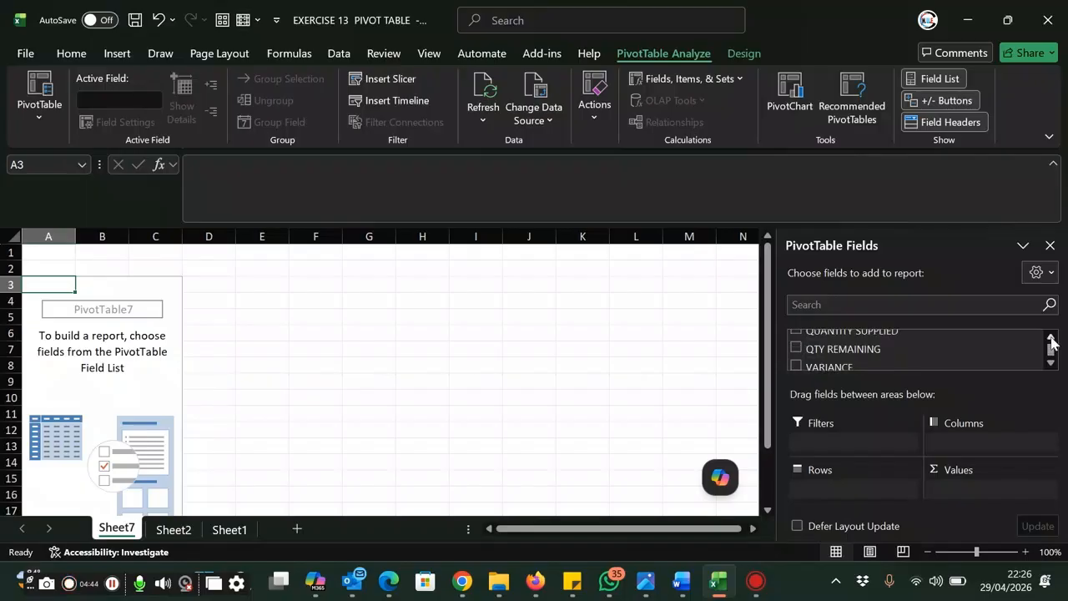
pyautogui.click(1051, 337)
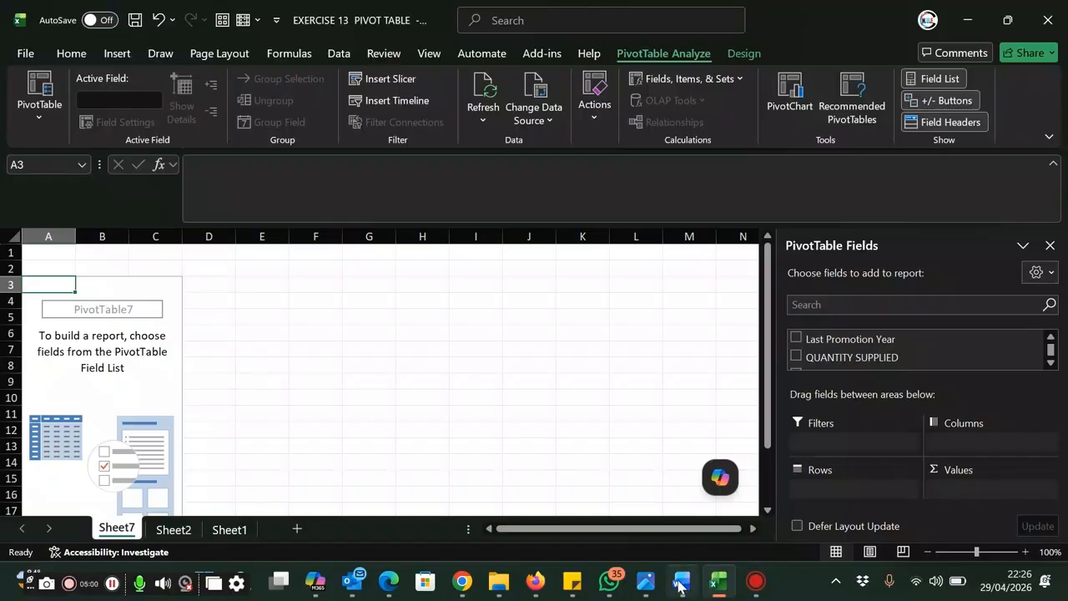
# Review the pivot table tasks listed on Sheet1 and return to the empty PivotTable on Sheet7
pyautogui.moveTo(682, 588)
pyautogui.moveTo(685, 497)
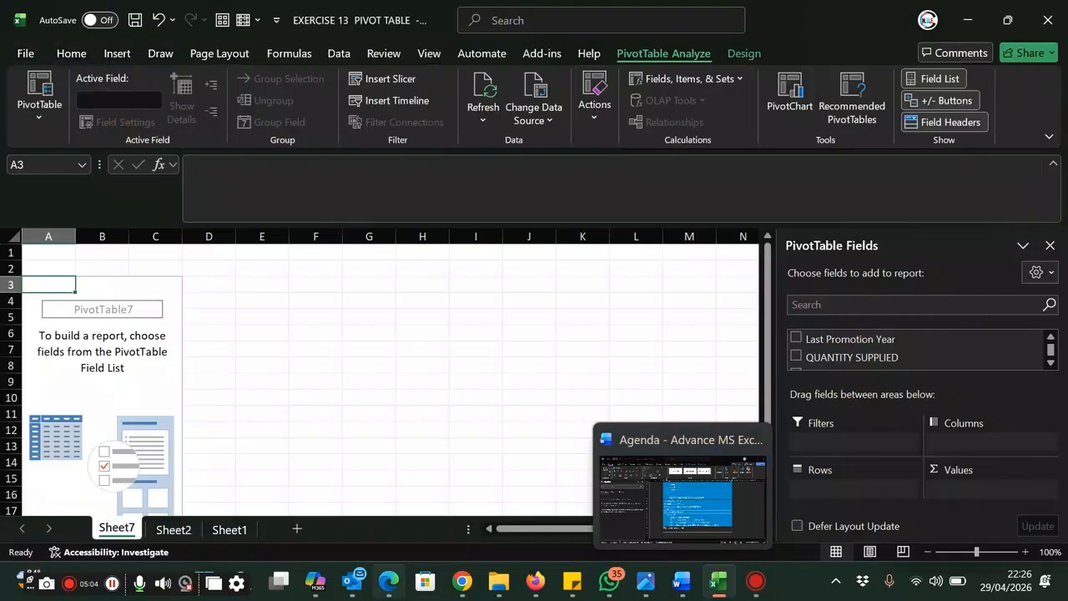
pyautogui.moveTo(716, 589)
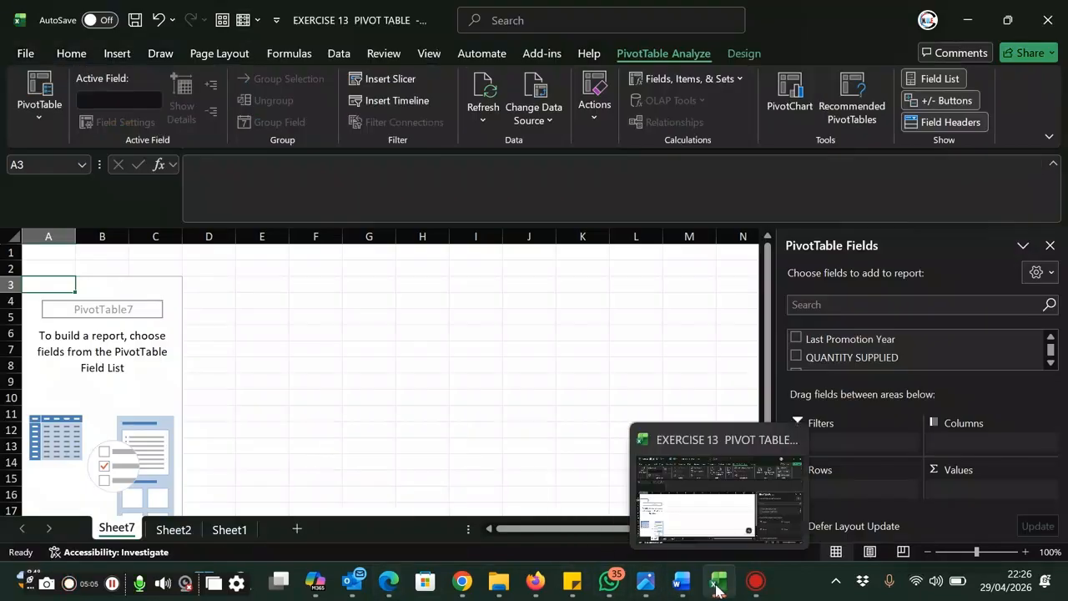
pyautogui.click(227, 533)
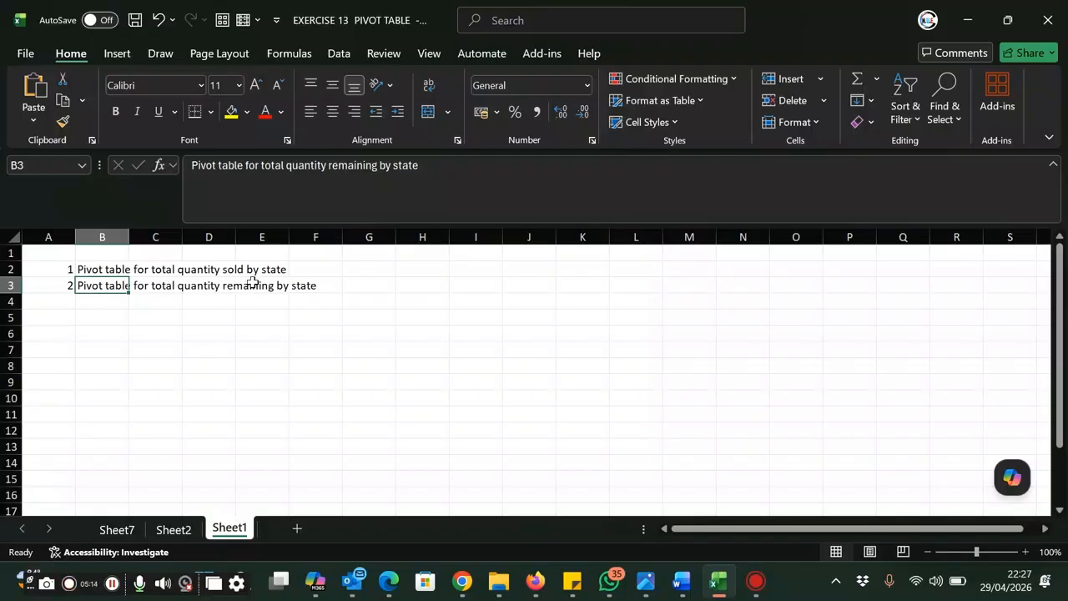
pyautogui.click(117, 530)
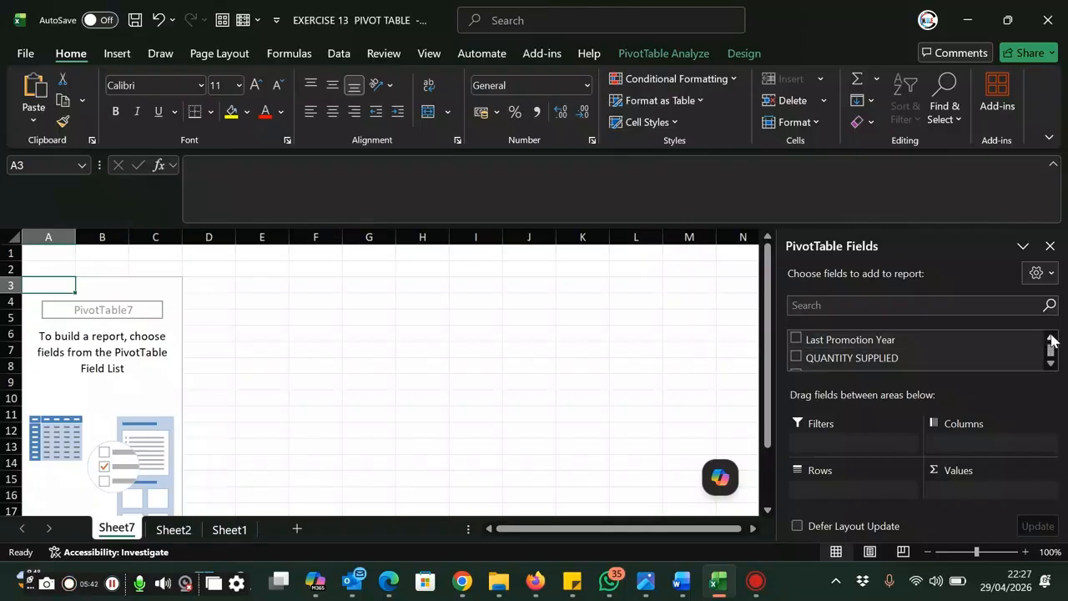
# Add the State field to the PivotTable's rows
pyautogui.scroll(5, 1051, 340)
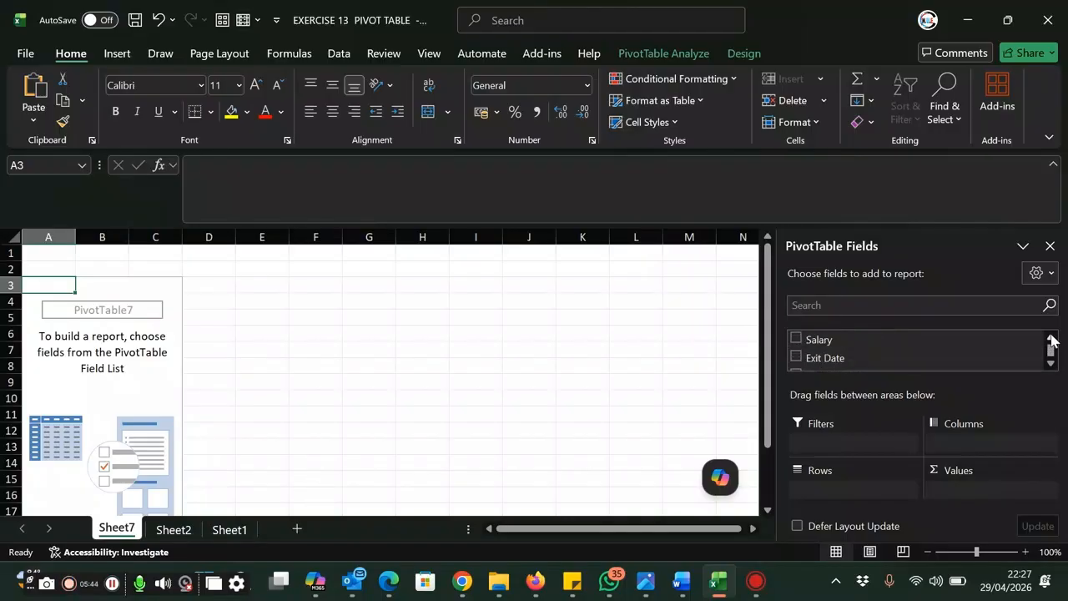
pyautogui.scroll(5, 1051, 340)
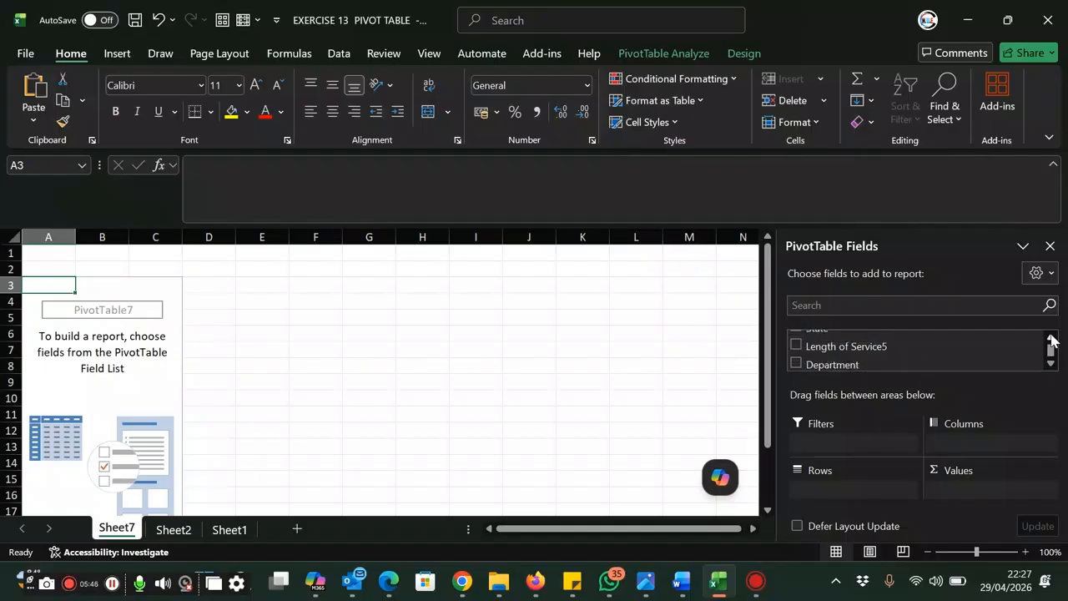
pyautogui.scroll(2, 1051, 340)
pyautogui.click(797, 355)
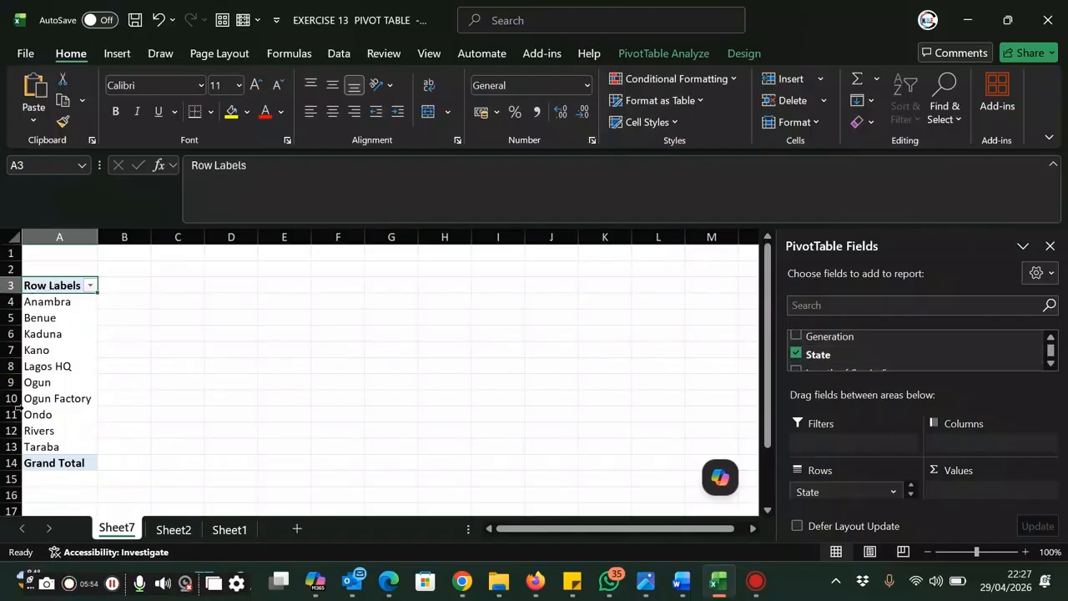
# Add the QUANTITY SUPPLIED field to the PivotTable as summed values per state
pyautogui.click(1051, 364)
pyautogui.click(1051, 364)
pyautogui.click(1051, 365)
pyautogui.click(1051, 365)
pyautogui.click(1051, 365)
pyautogui.click(1051, 364)
pyautogui.click(1051, 365)
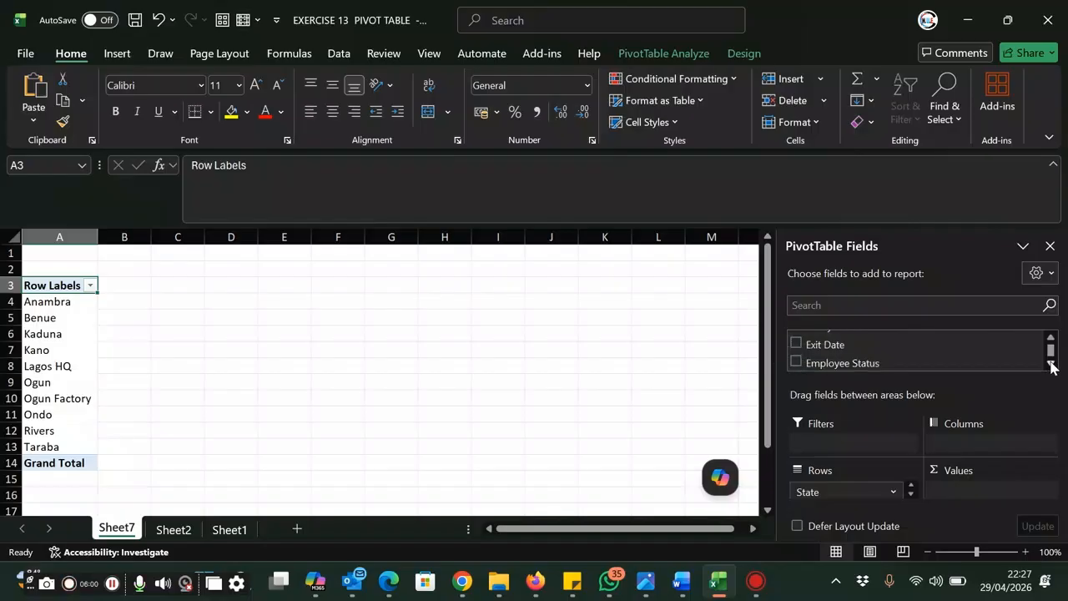
pyautogui.click(1051, 364)
pyautogui.click(1051, 365)
pyautogui.click(1051, 365)
pyautogui.click(1051, 365)
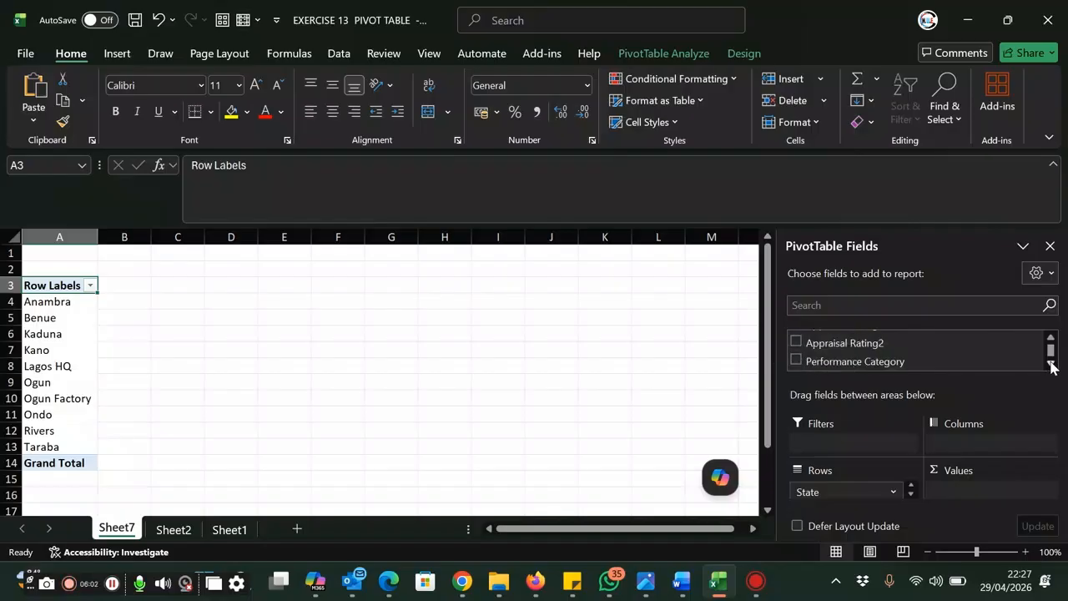
pyautogui.click(1051, 365)
pyautogui.click(1051, 365)
pyautogui.click(1050, 364)
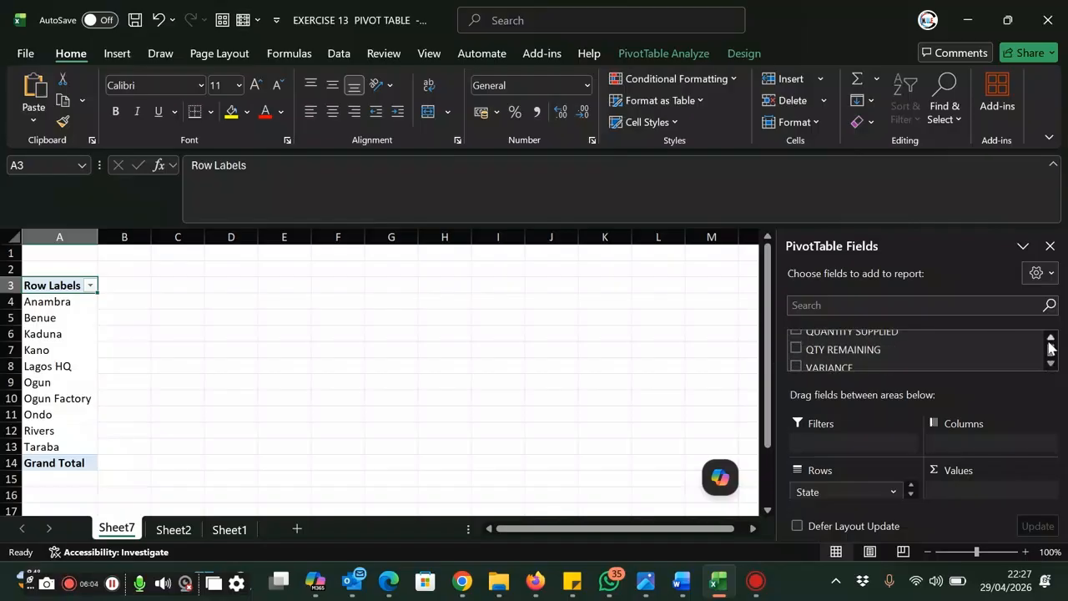
pyautogui.click(1051, 339)
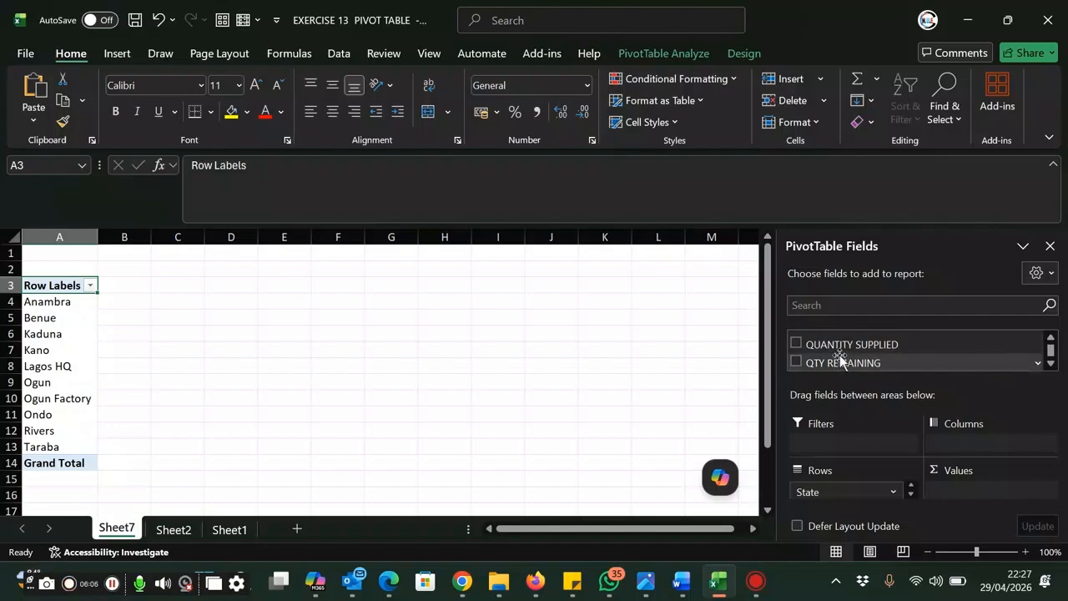
pyautogui.click(1051, 339)
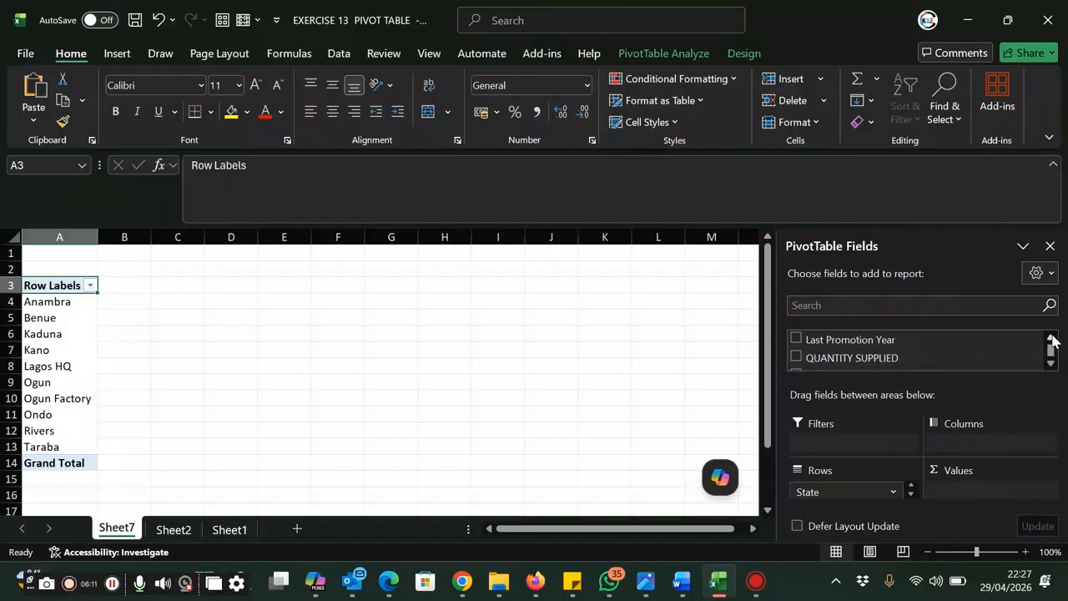
pyautogui.click(797, 359)
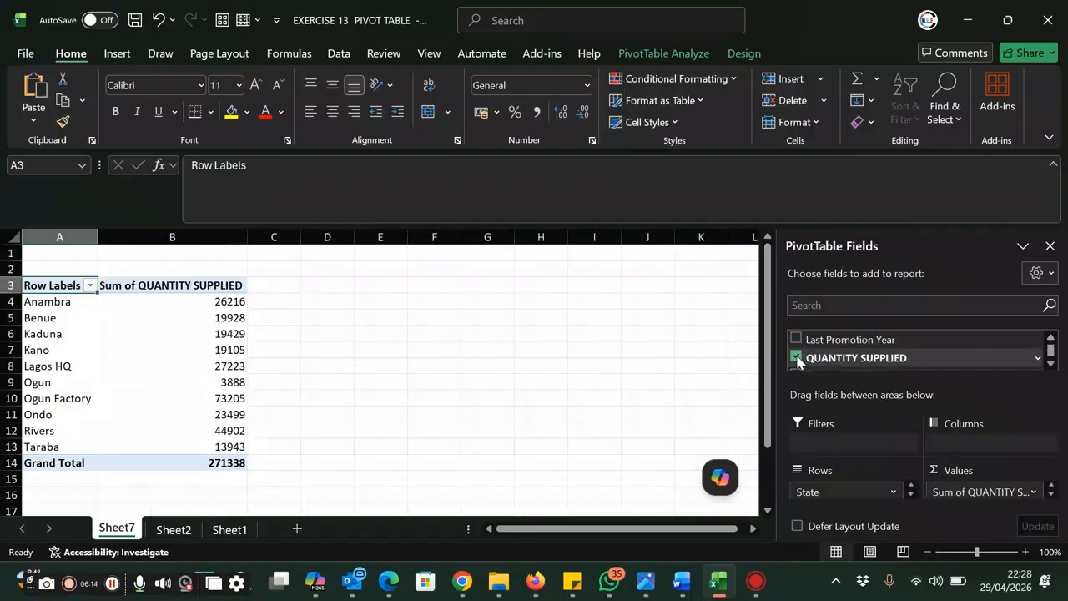
pyautogui.click(330, 350)
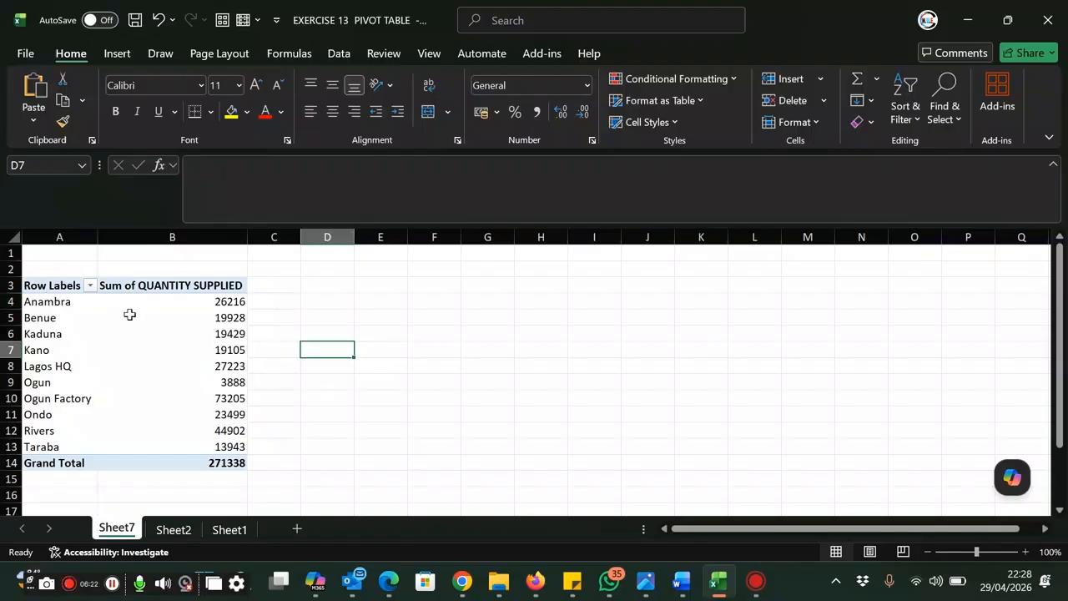
# Insert a 3-D Clustered Column chart of the whole PivotTable and place it beside the table, clear of its data
pyautogui.moveTo(214, 314)
pyautogui.moveTo(192, 381)
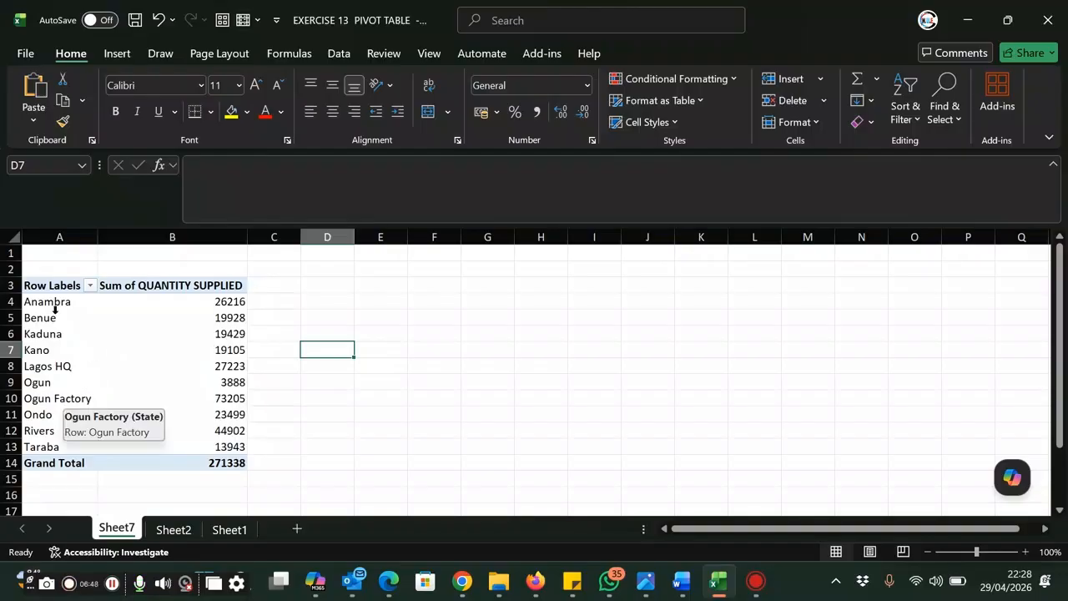
pyautogui.moveTo(125, 301); pyautogui.dragTo(211, 457)
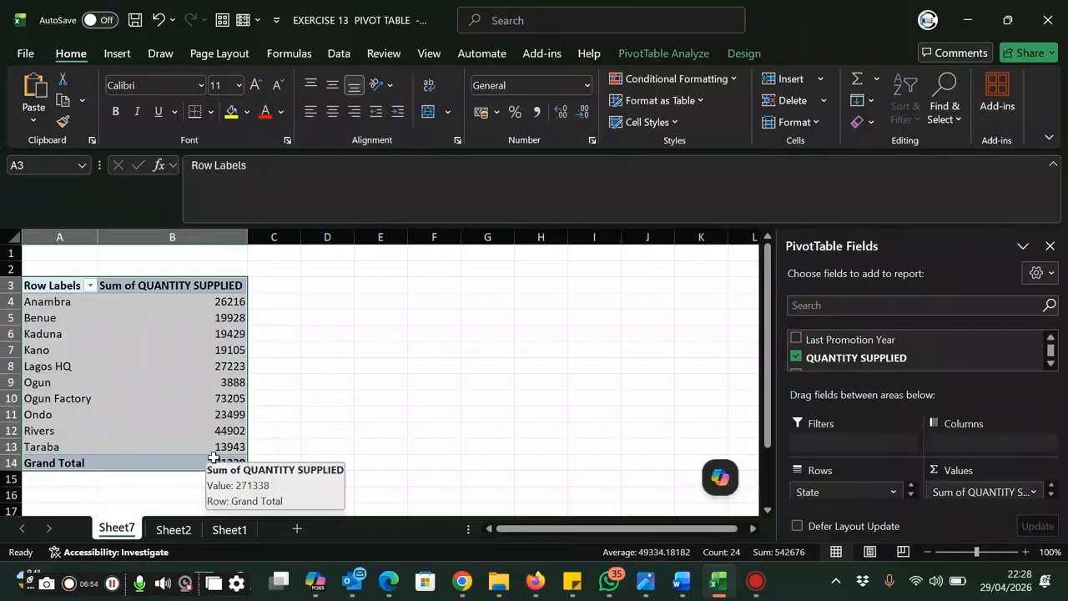
pyautogui.click(115, 54)
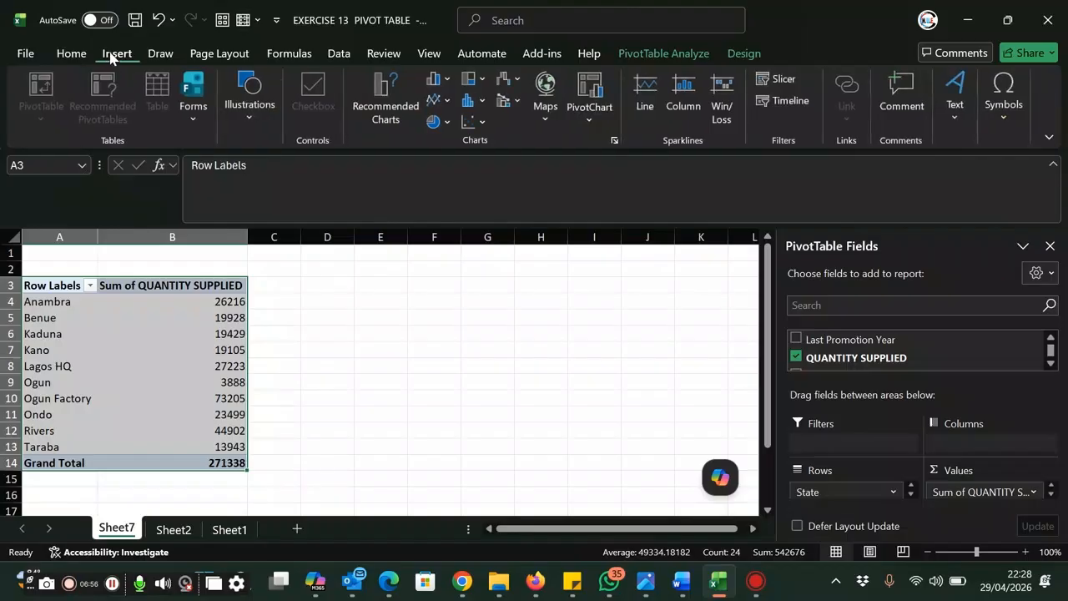
pyautogui.click(450, 78)
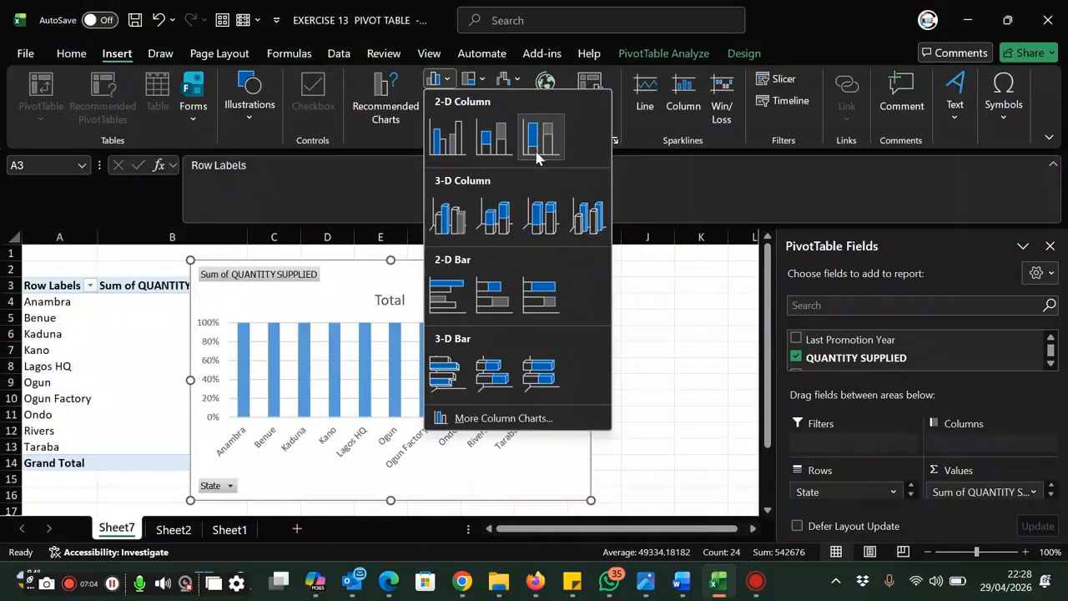
pyautogui.click(447, 224)
pyautogui.moveTo(486, 298); pyautogui.dragTo(584, 289)
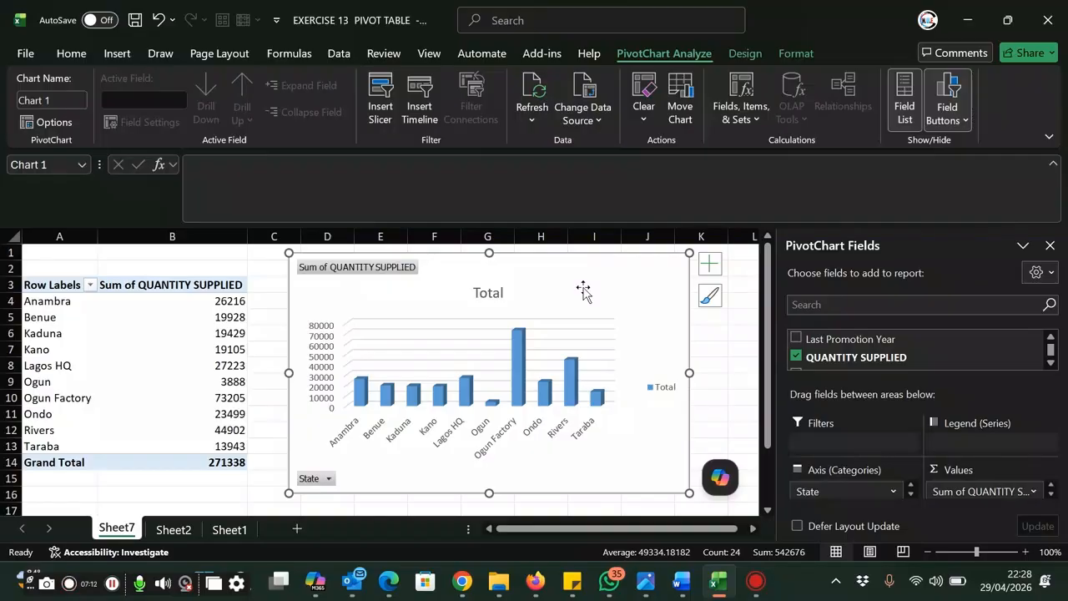
# Change the 3-D column chart's title to "Sales by State"
pyautogui.moveTo(184, 311)
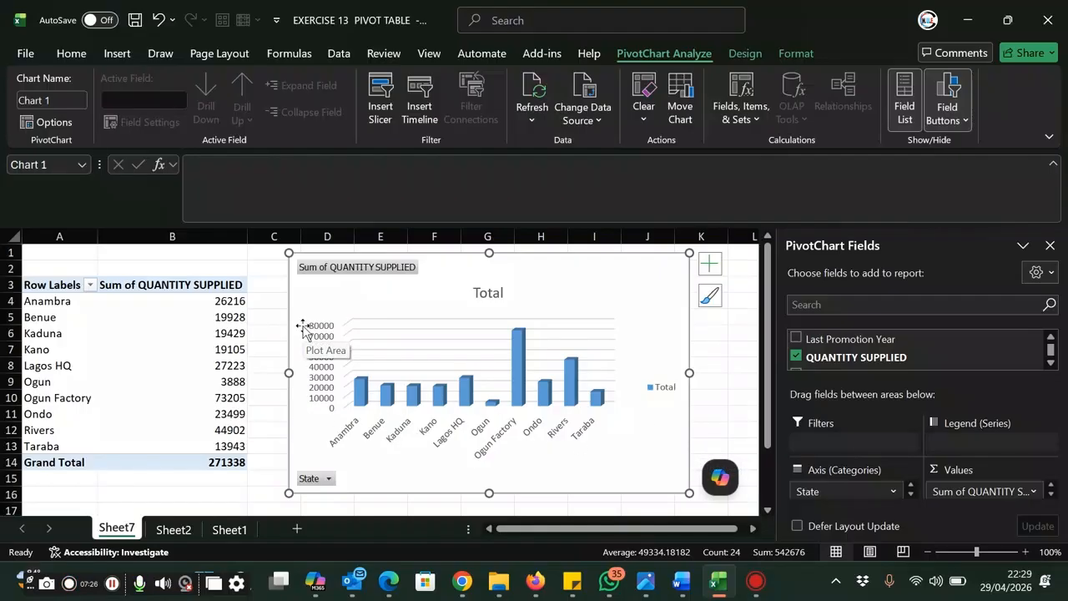
pyautogui.click(499, 294)
pyautogui.doubleClick(500, 294)
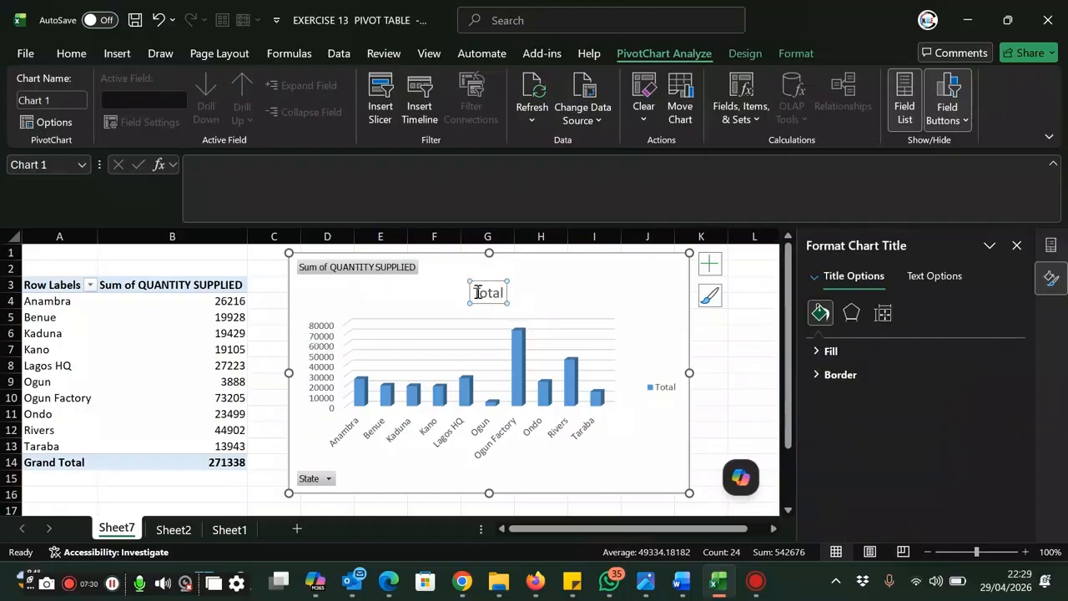
pyautogui.moveTo(474, 291); pyautogui.dragTo(508, 307)
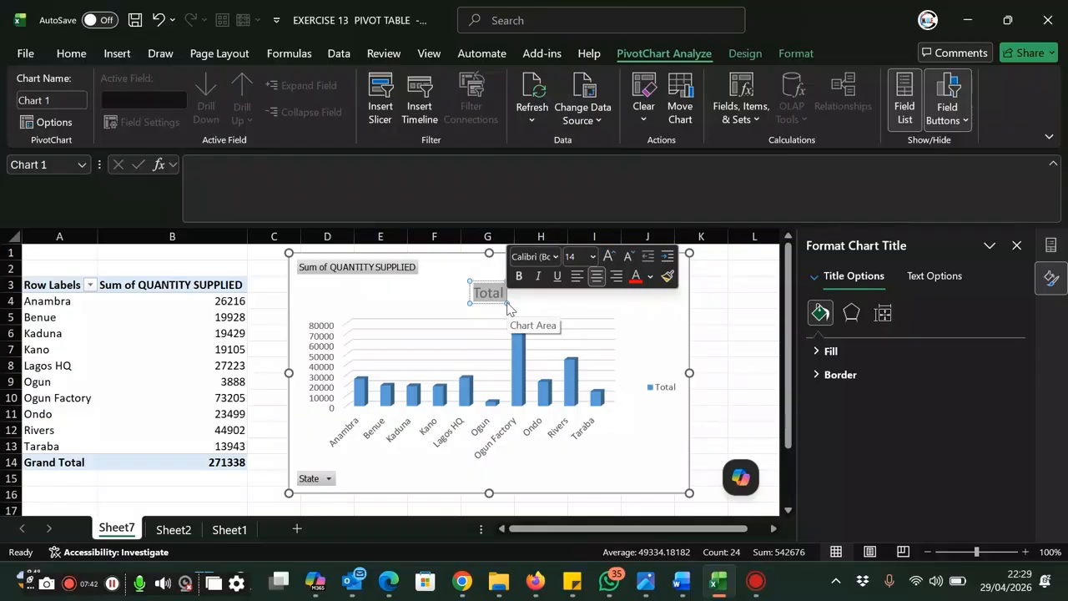
pyautogui.write('Sales')
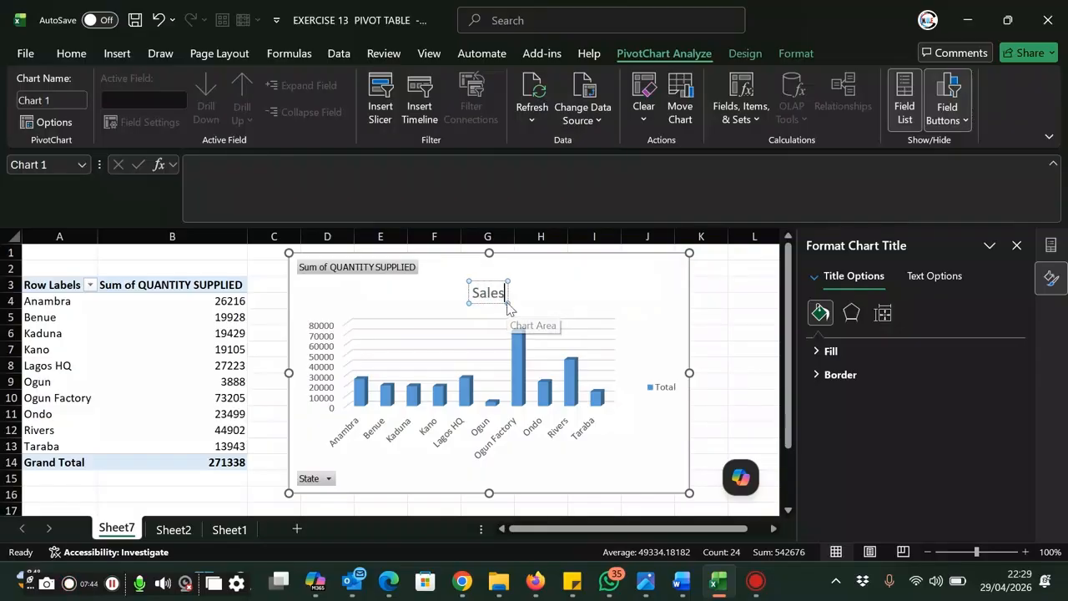
pyautogui.write(' by')
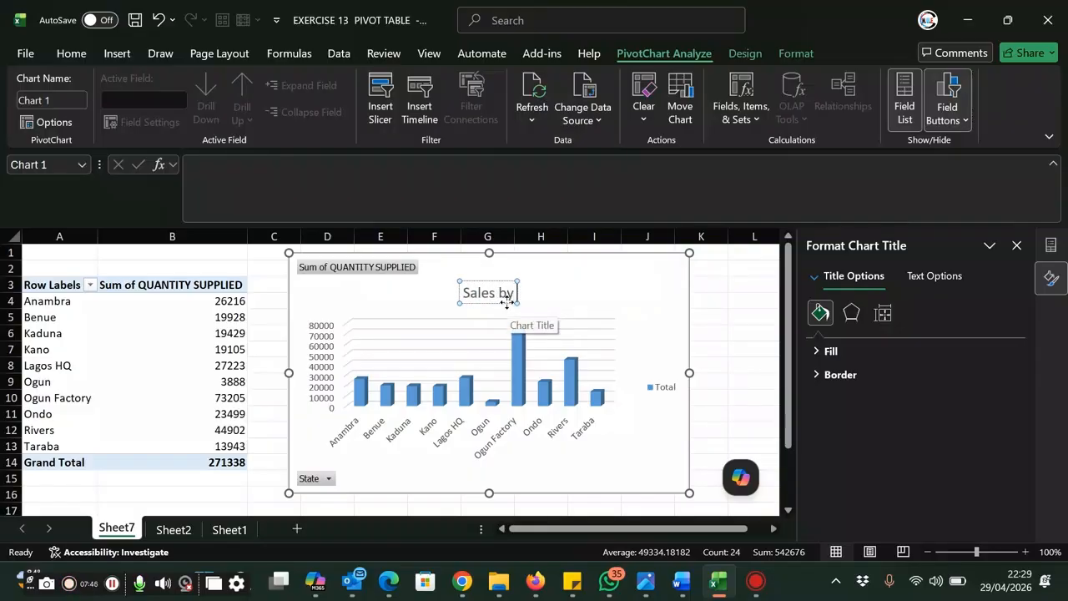
pyautogui.write(' State')
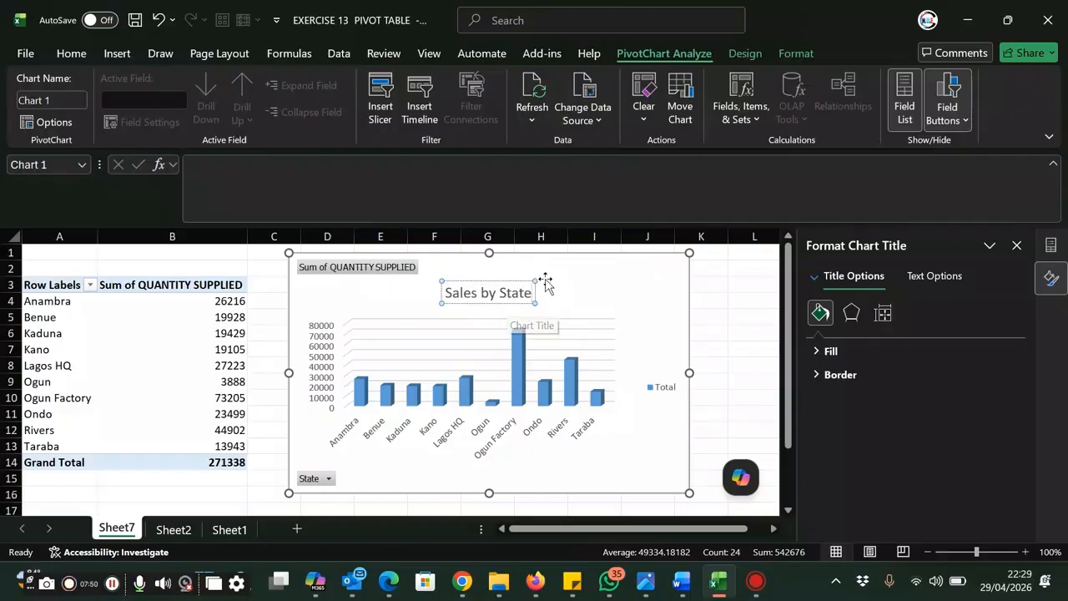
pyautogui.click(601, 290)
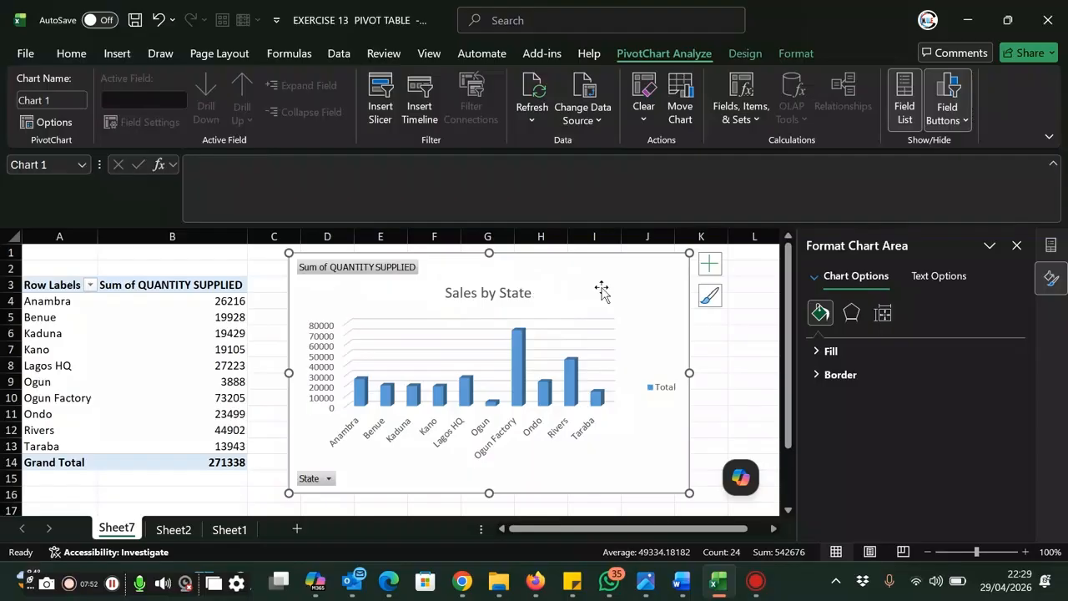
# Check the second pivot task on Sheet1, then create a PivotTable from Sheet2's Table1 on a new worksheet
pyautogui.click(224, 531)
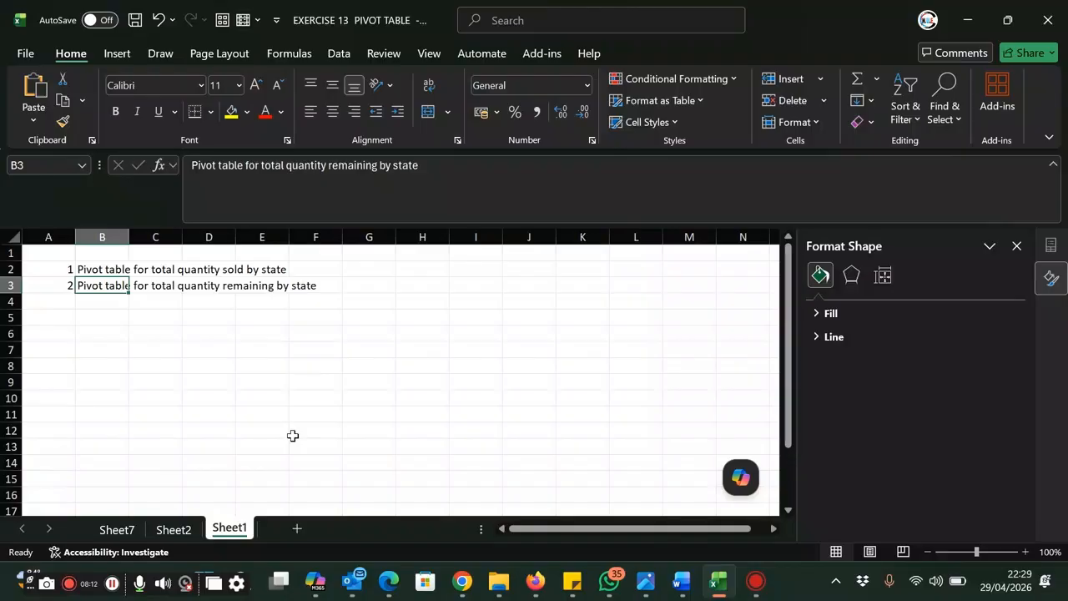
pyautogui.click(174, 530)
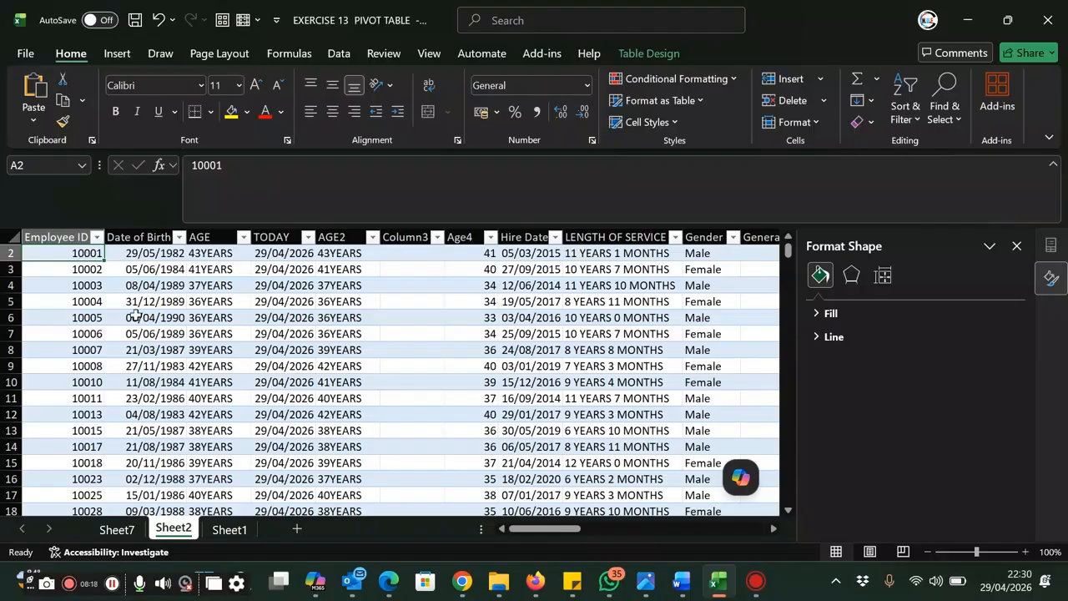
pyautogui.click(118, 55)
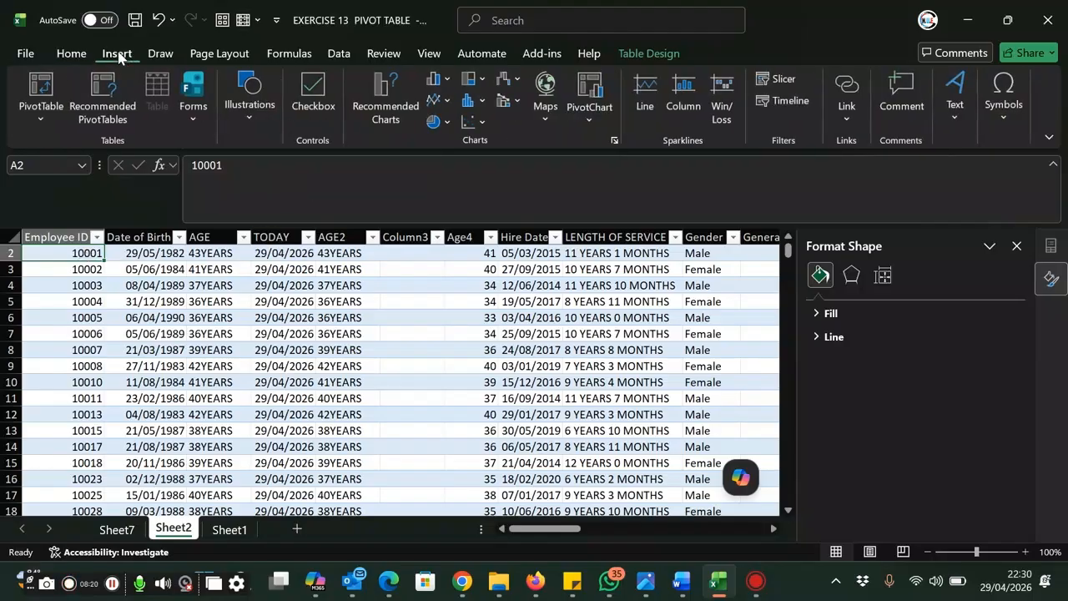
pyautogui.click(38, 123)
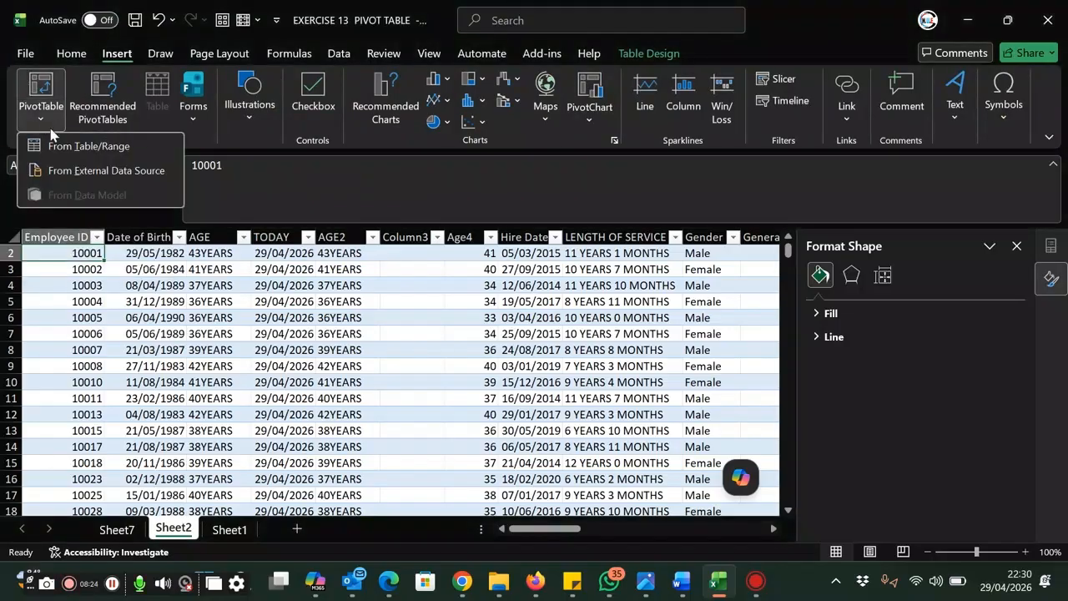
pyautogui.click(83, 147)
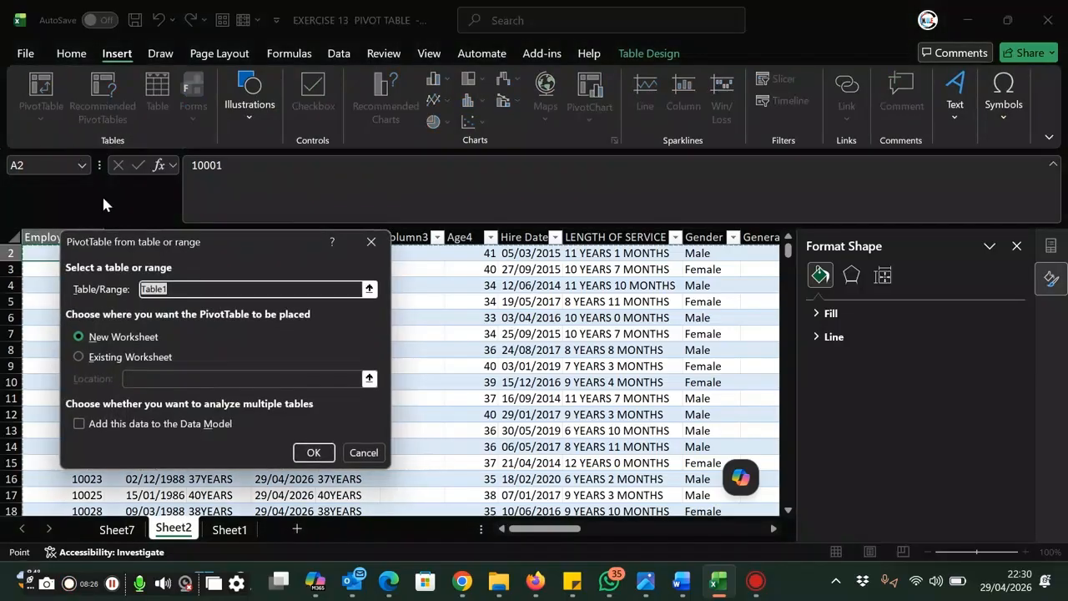
pyautogui.click(315, 452)
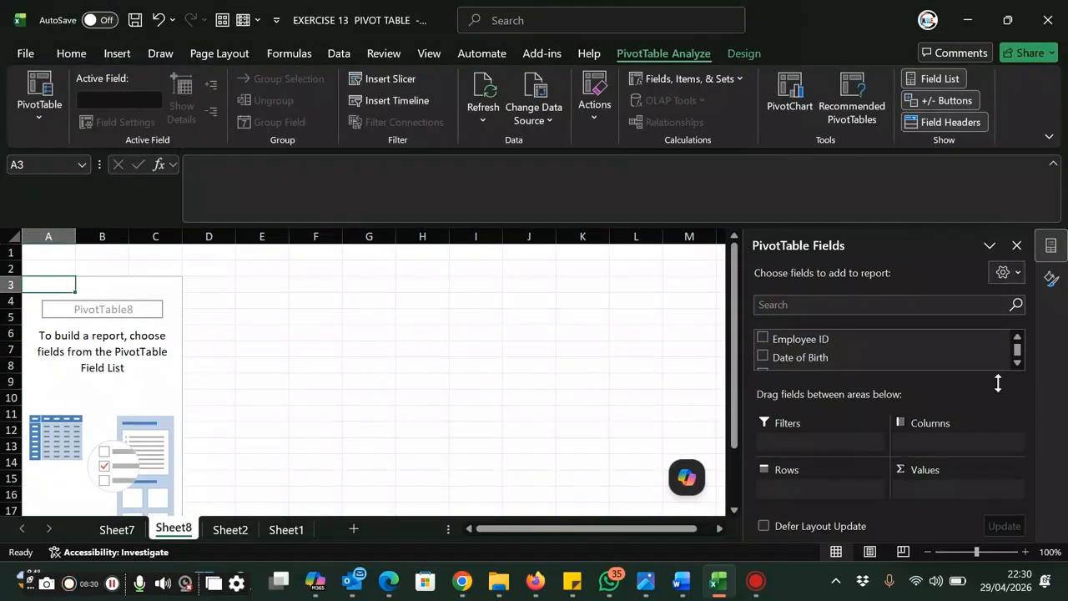
# Add the State field to the new PivotTable's rows
pyautogui.click(1017, 363)
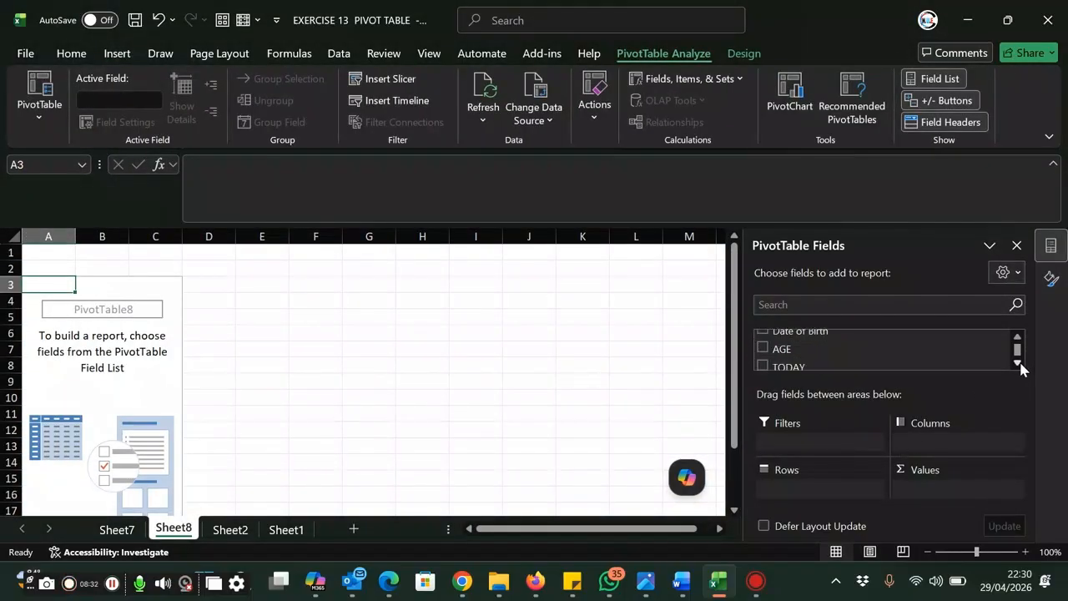
pyautogui.click(1018, 363)
pyautogui.click(1017, 363)
pyautogui.click(1018, 363)
pyautogui.click(1018, 363)
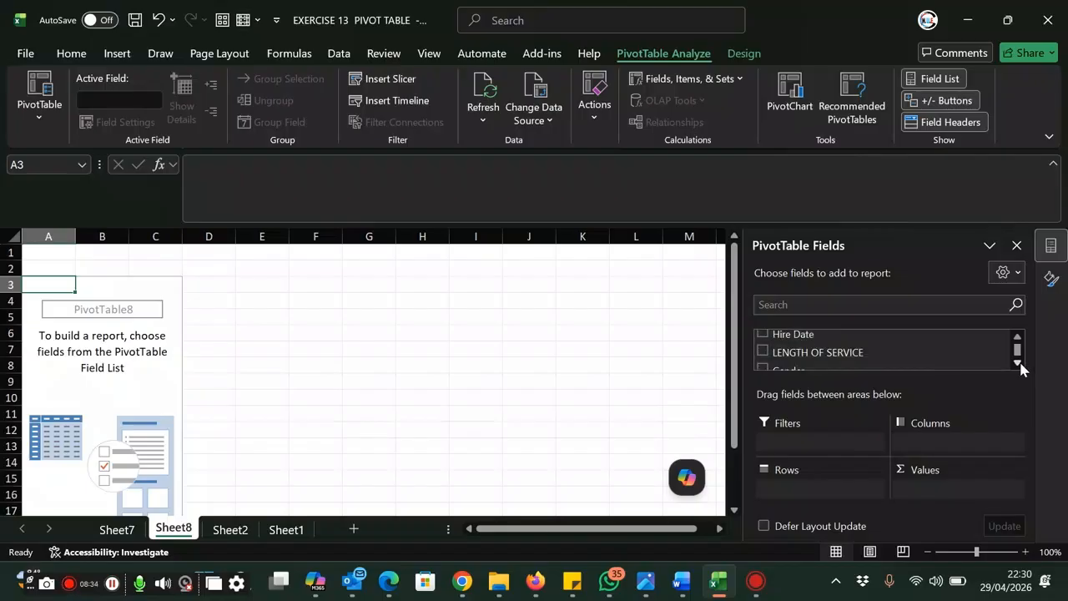
pyautogui.click(1017, 363)
pyautogui.click(1017, 364)
pyautogui.click(1018, 364)
pyautogui.click(1018, 363)
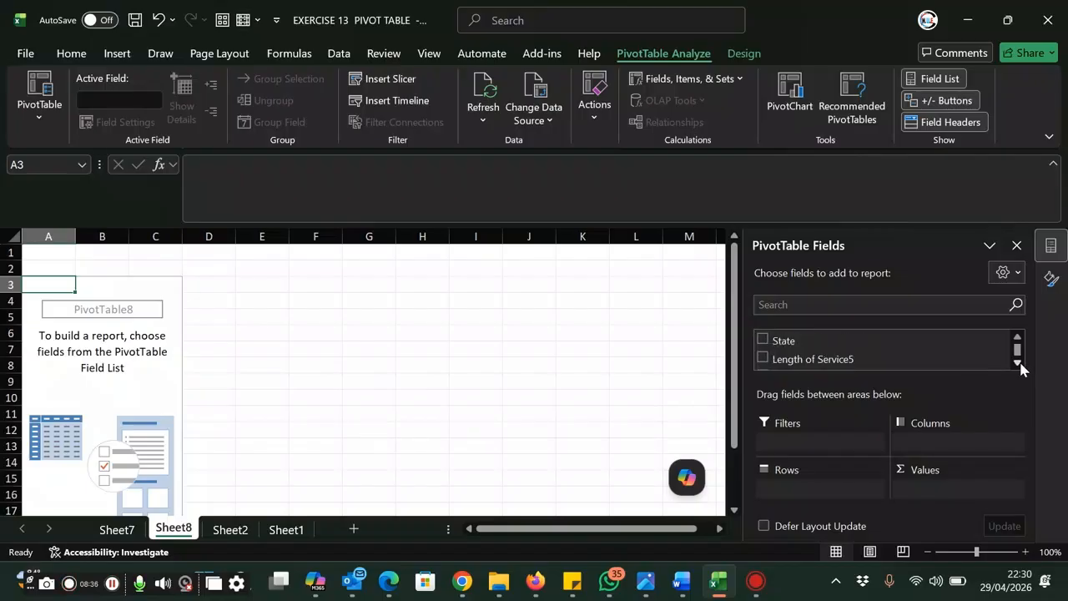
pyautogui.click(763, 340)
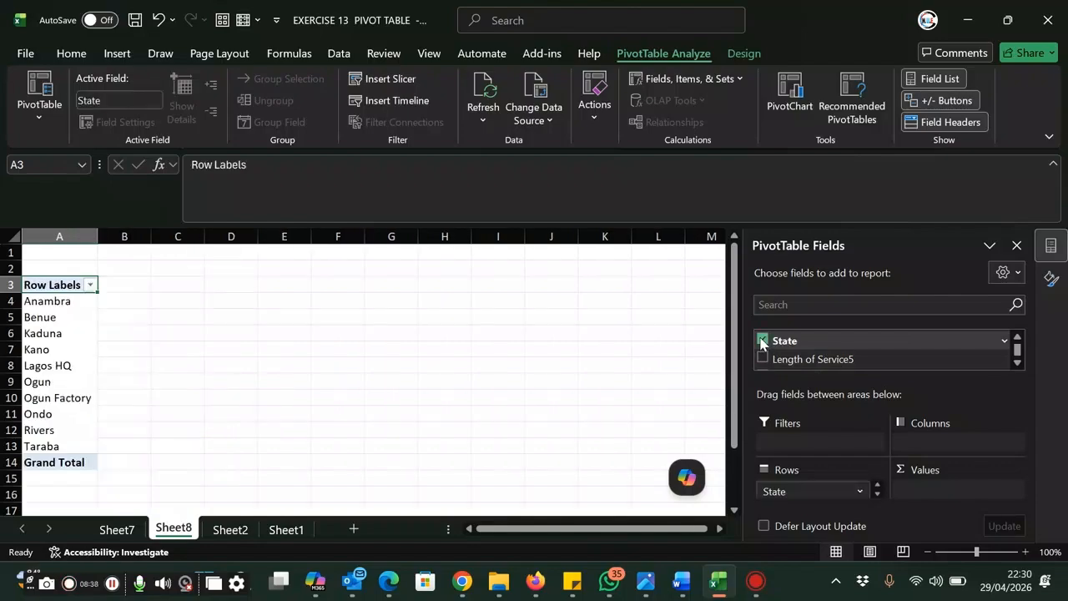
# Add the QTY REMAINING field to the PivotTable as summed values per state
pyautogui.click(1017, 363)
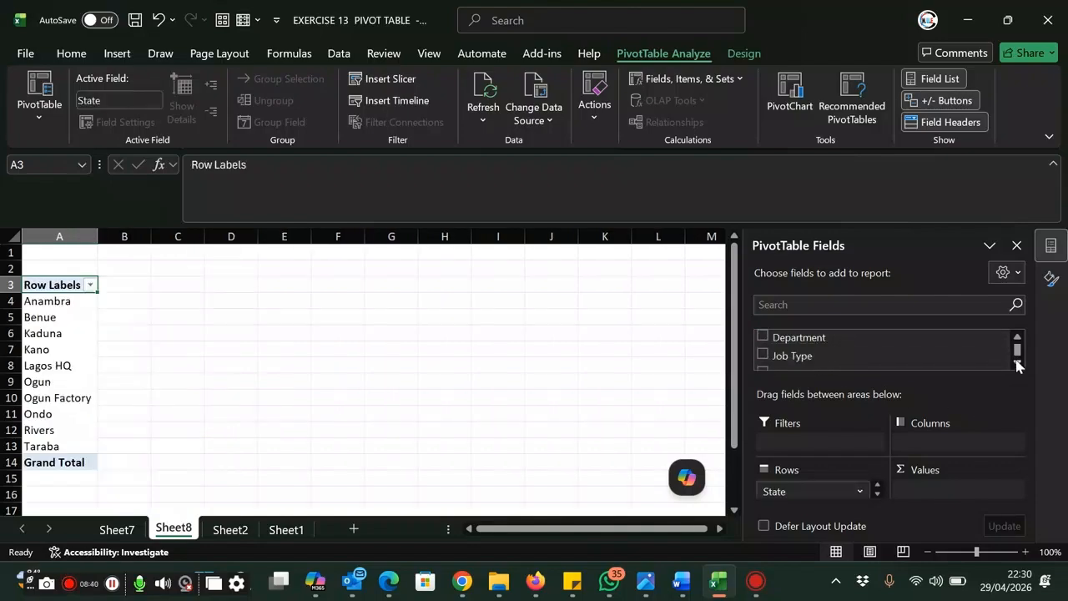
pyautogui.click(1018, 363)
pyautogui.click(1018, 363)
pyautogui.click(1017, 363)
pyautogui.click(1018, 363)
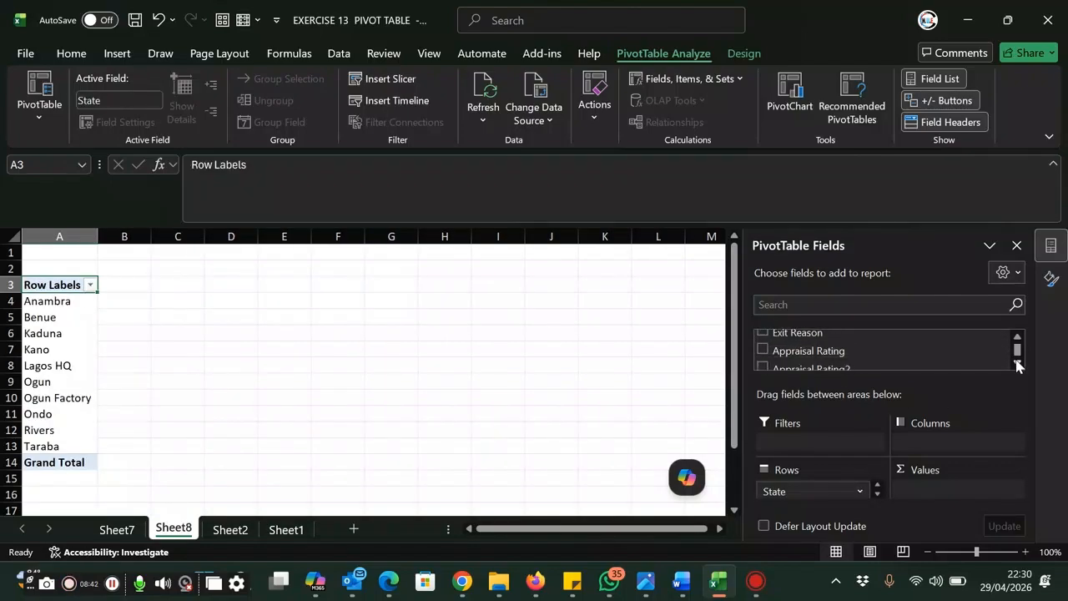
pyautogui.click(1018, 363)
pyautogui.click(1017, 364)
pyautogui.click(1018, 363)
pyautogui.click(1018, 363)
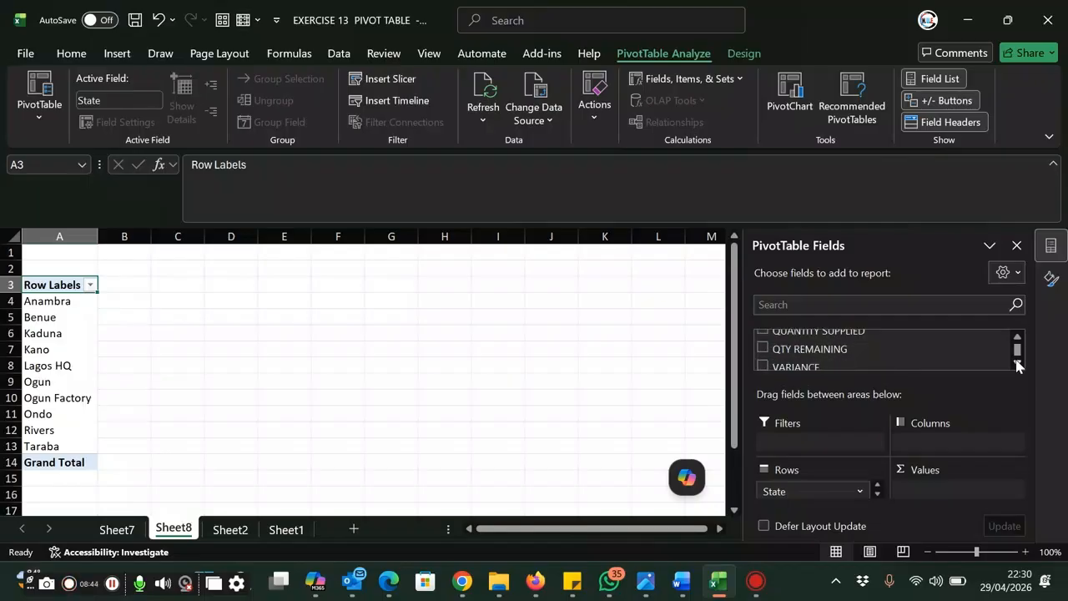
pyautogui.click(762, 349)
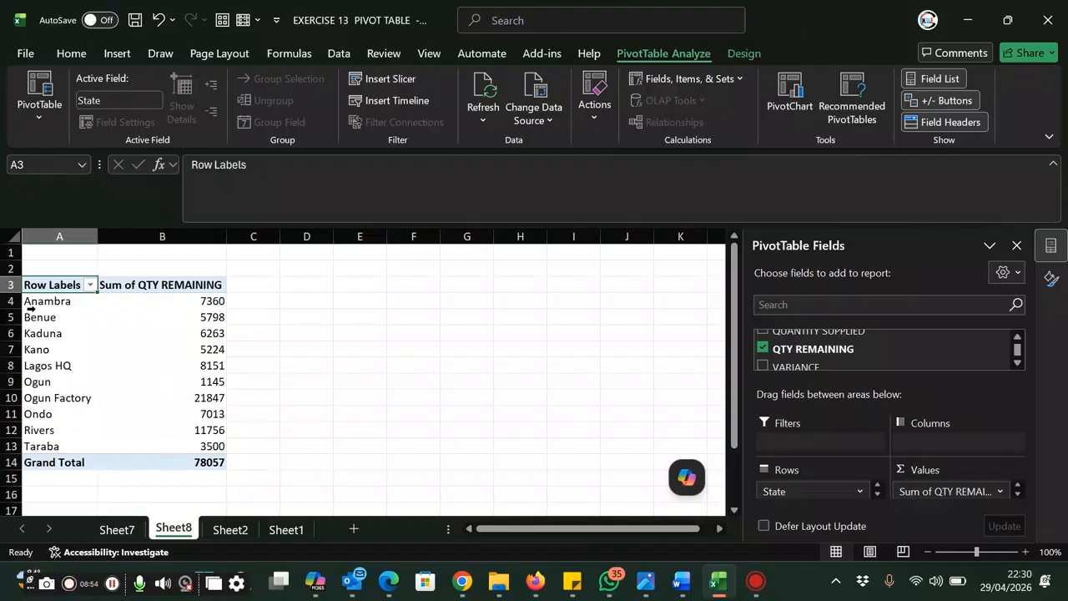
# Insert a Pie chart of the whole QTY REMAINING PivotTable and narrow it from its left edge to uncover the table's values
pyautogui.moveTo(47, 287); pyautogui.dragTo(217, 461)
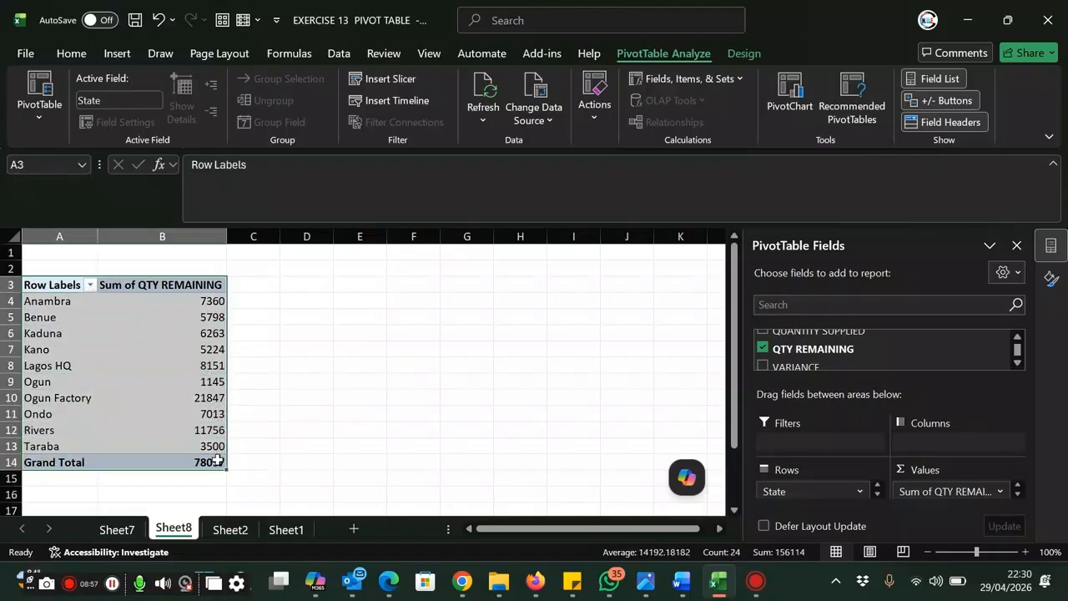
pyautogui.click(118, 56)
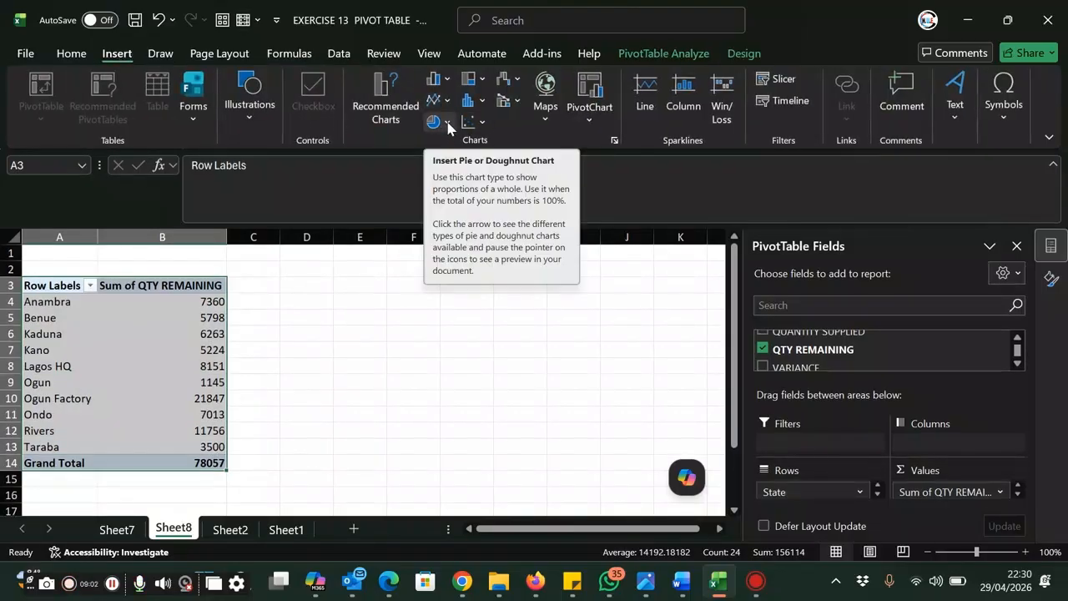
pyautogui.click(449, 80)
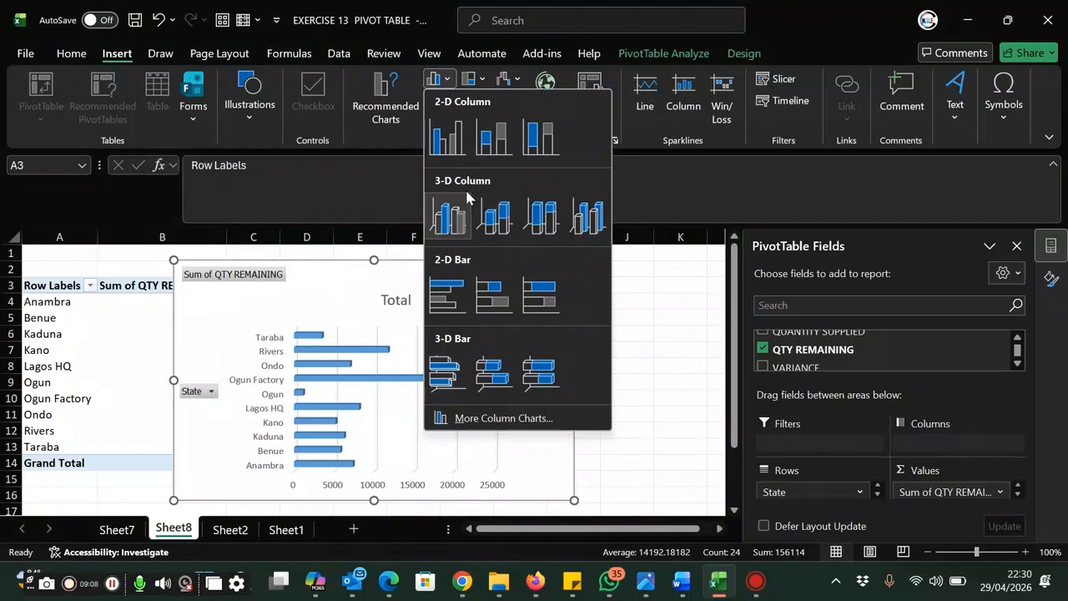
pyautogui.click(504, 418)
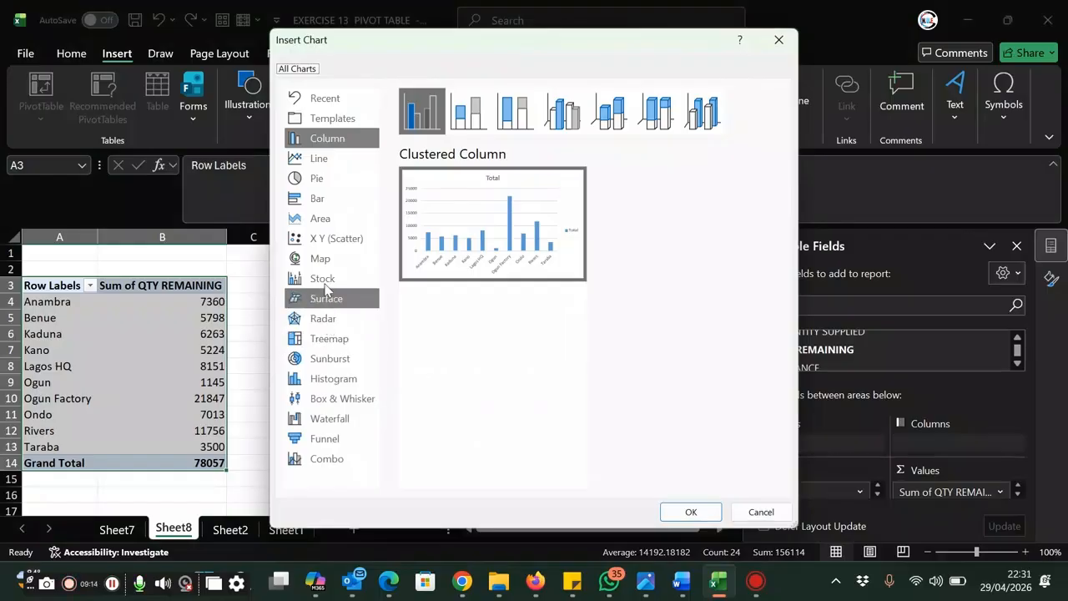
pyautogui.click(321, 180)
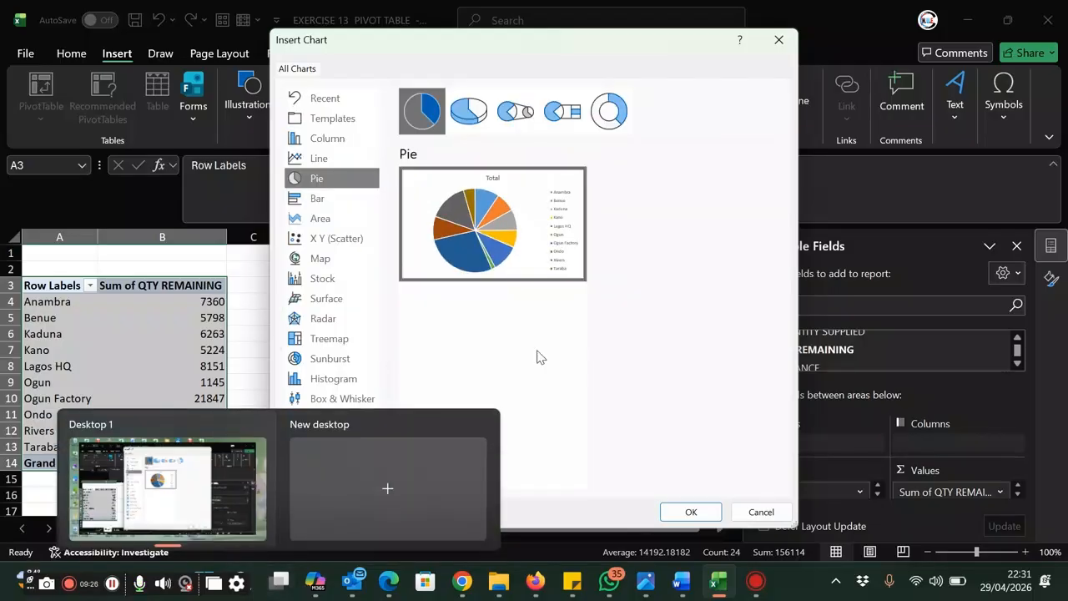
pyautogui.click(695, 508)
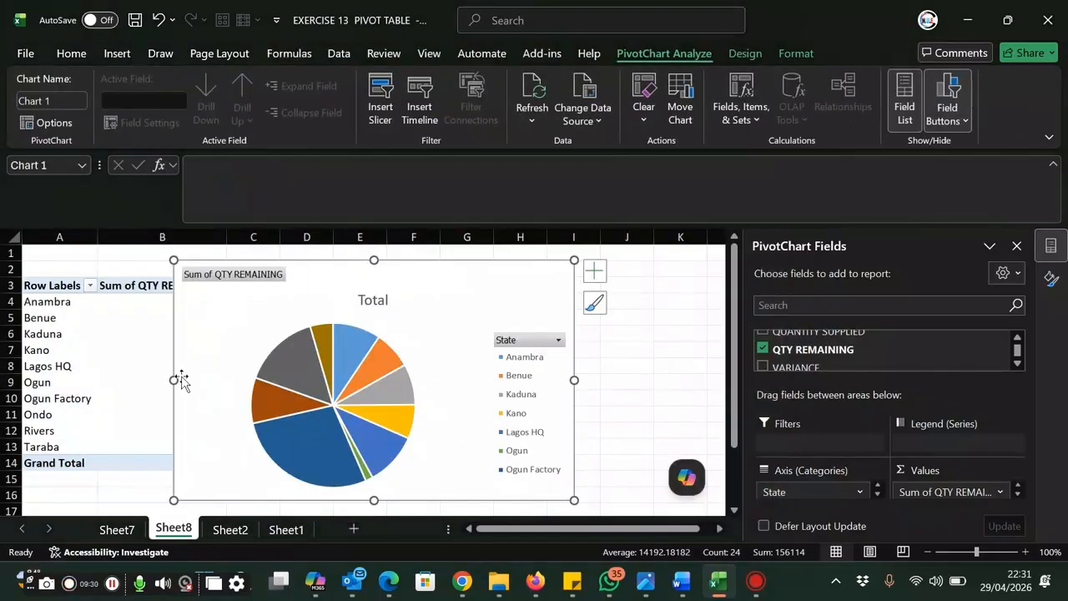
pyautogui.moveTo(181, 380); pyautogui.dragTo(253, 378)
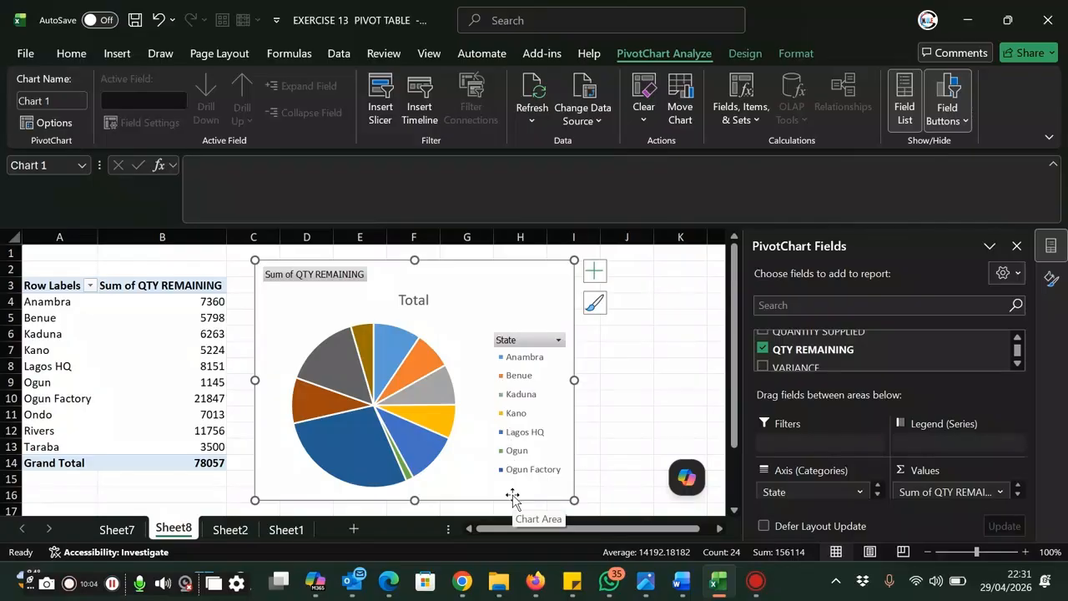
pyautogui.click(644, 378)
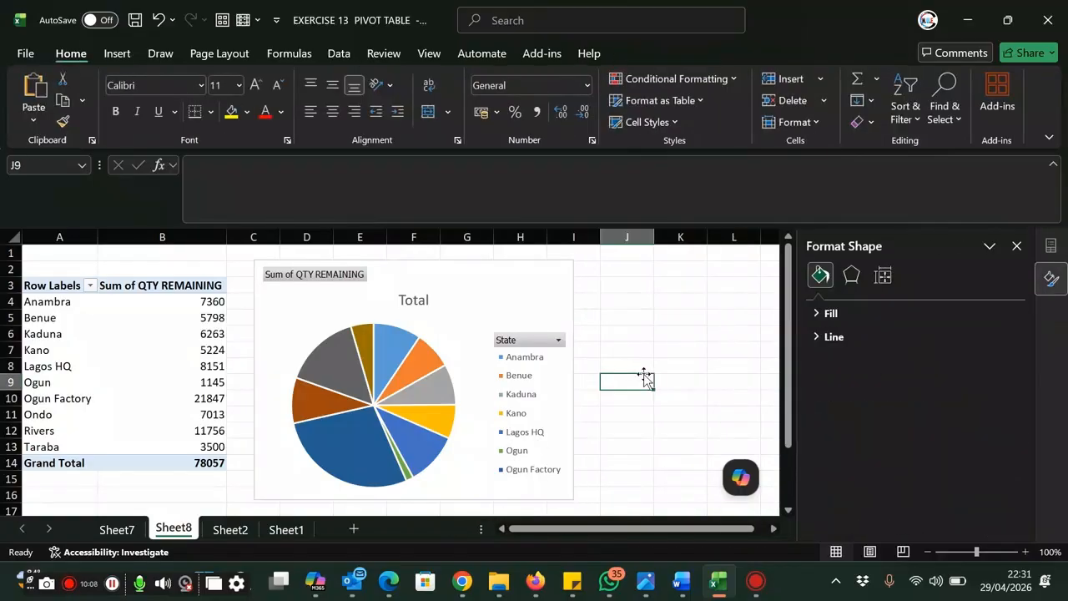